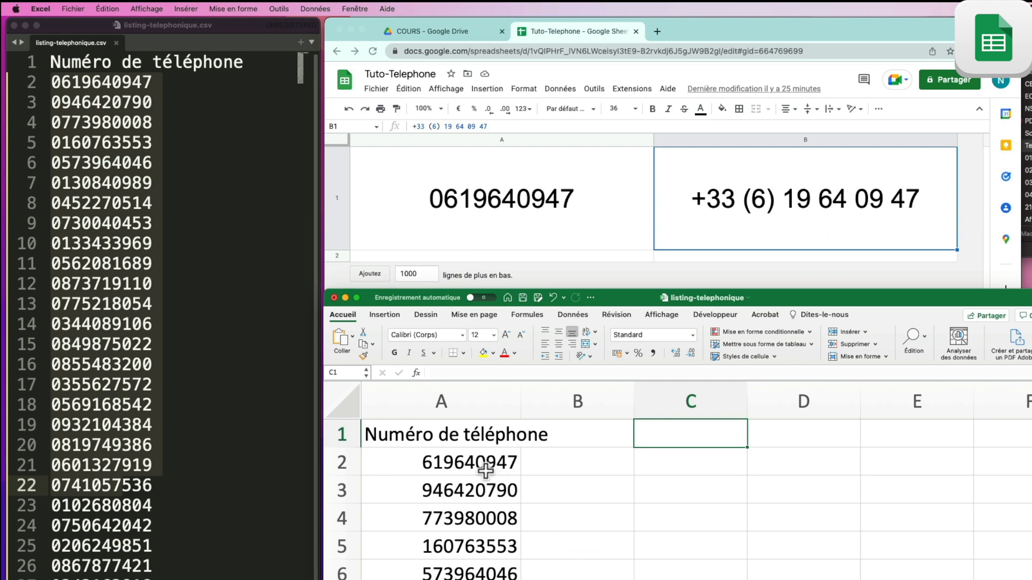
Step: In Excel, open Format Cells for the column A numbers from A2 down, at the Special category
{"action": "left_click_drag", "start_coordinate": [486, 468], "coordinate": [473, 579]}
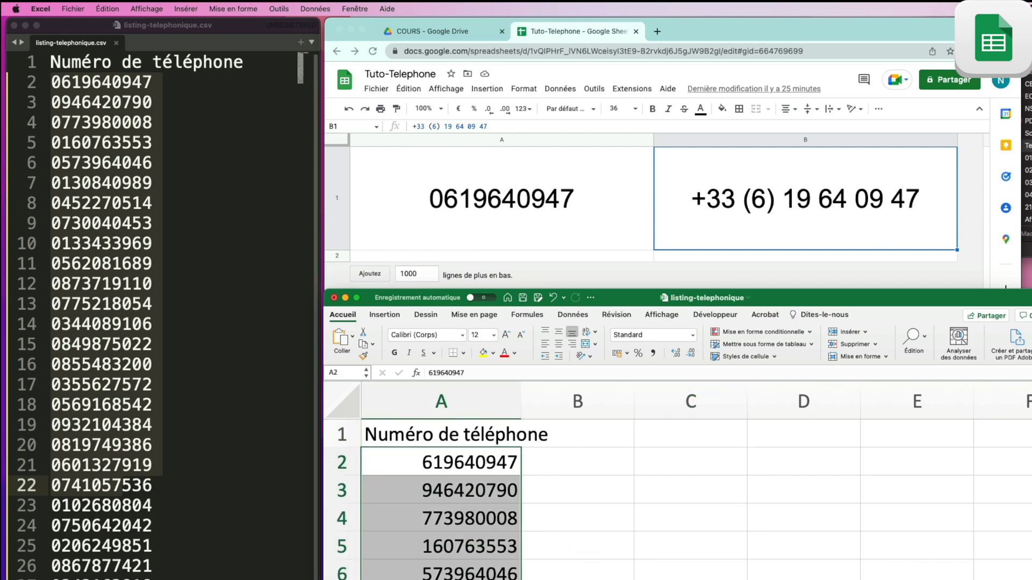
{"action": "right_click", "coordinate": [476, 545]}
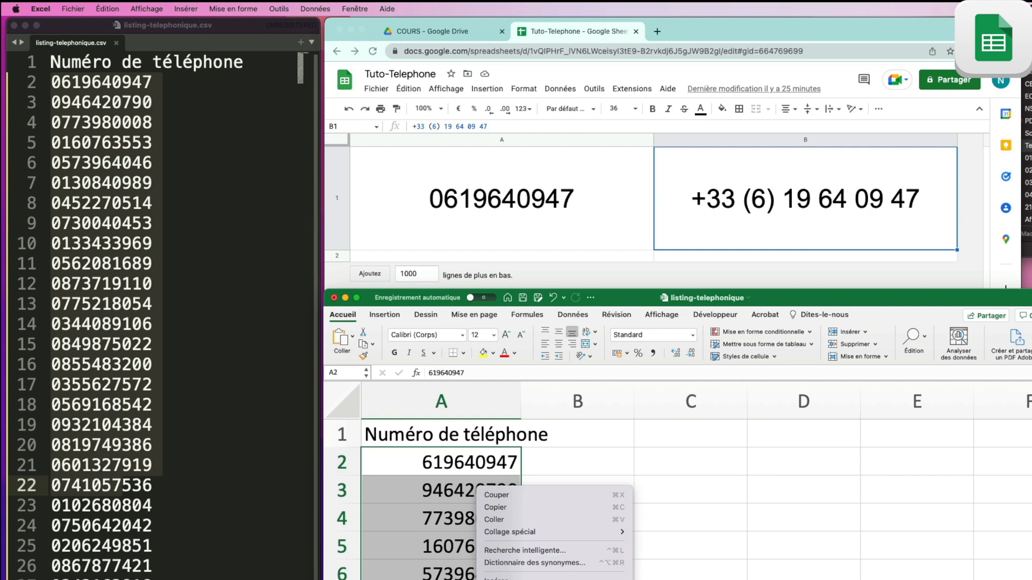
{"action": "left_click", "coordinate": [524, 579]}
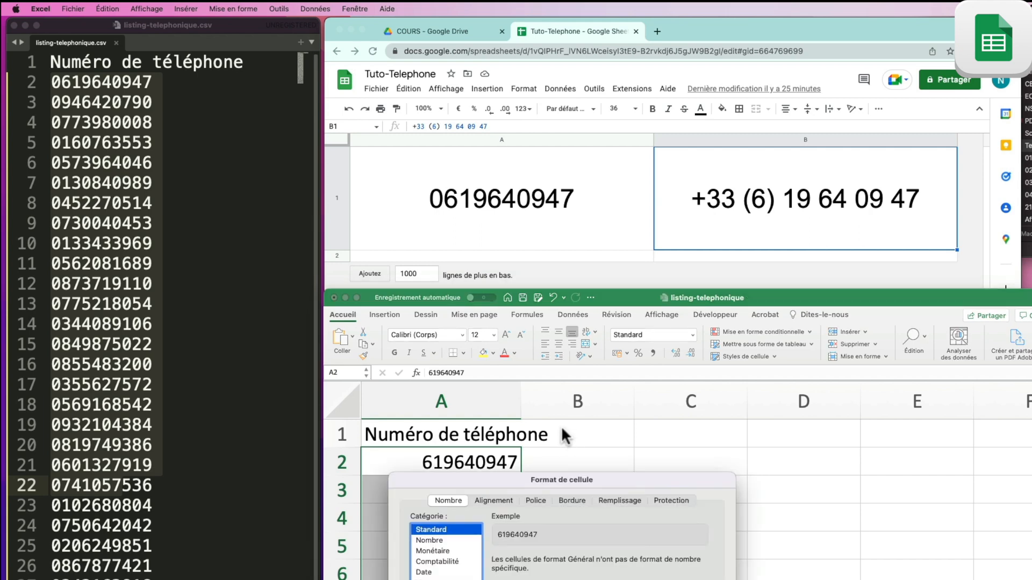
{"action": "left_click_drag", "start_coordinate": [549, 471], "coordinate": [661, 127]}
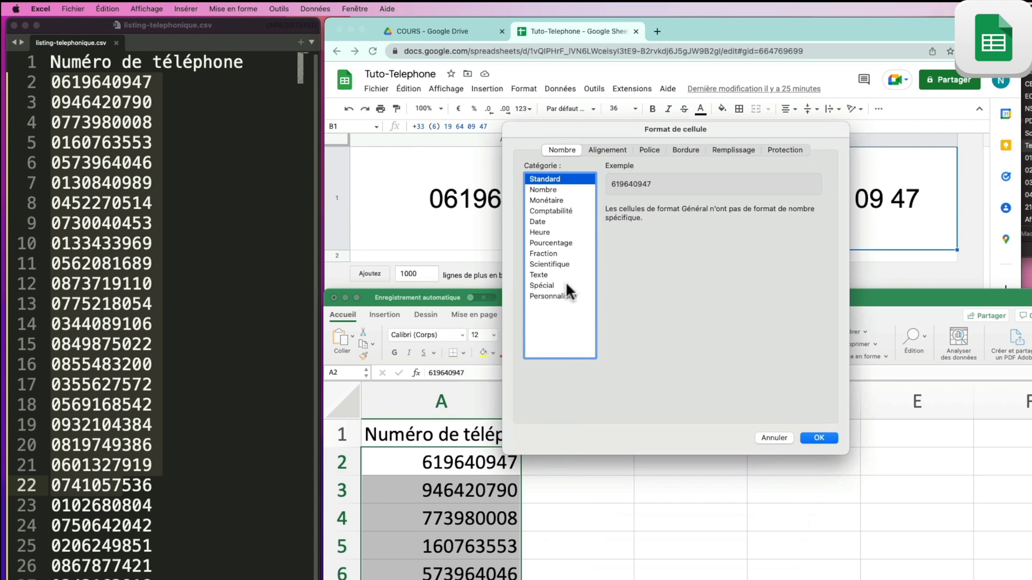
{"action": "left_click", "coordinate": [541, 286]}
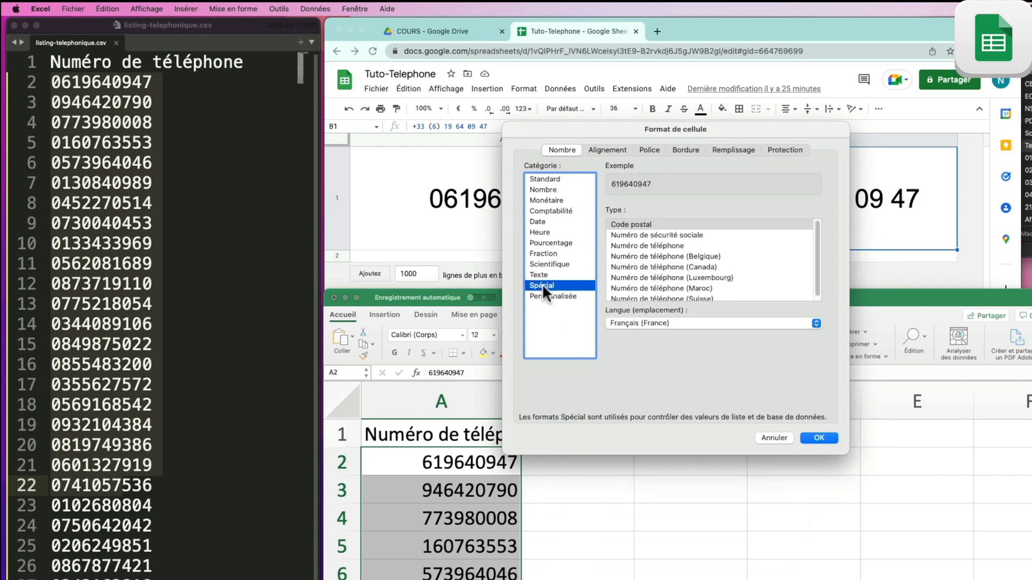
Step: Preview the French, Belgian, Canadian and Swiss phone-number formats, then close the dialog
{"action": "left_click", "coordinate": [682, 243]}
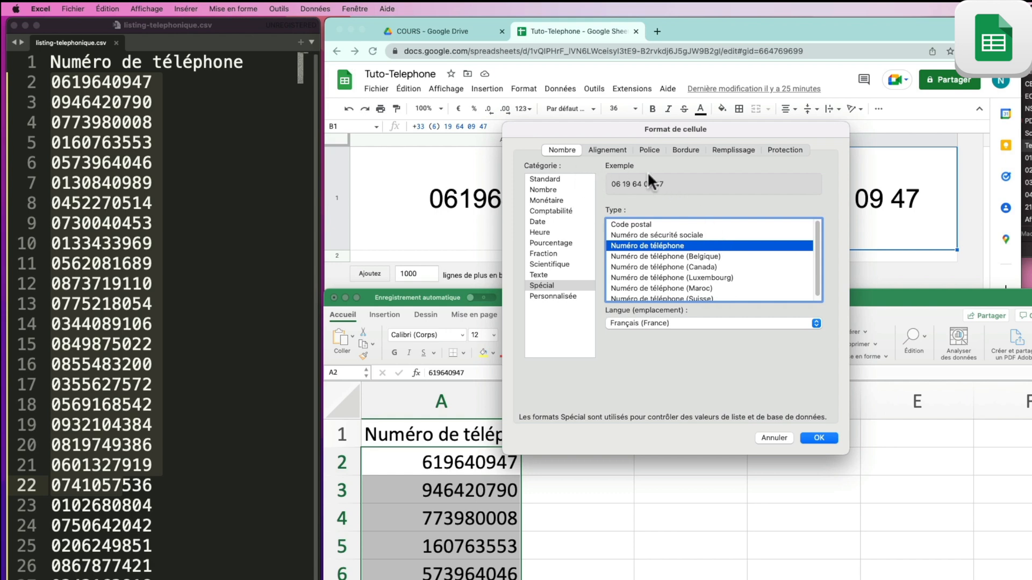
{"action": "left_click", "coordinate": [715, 254]}
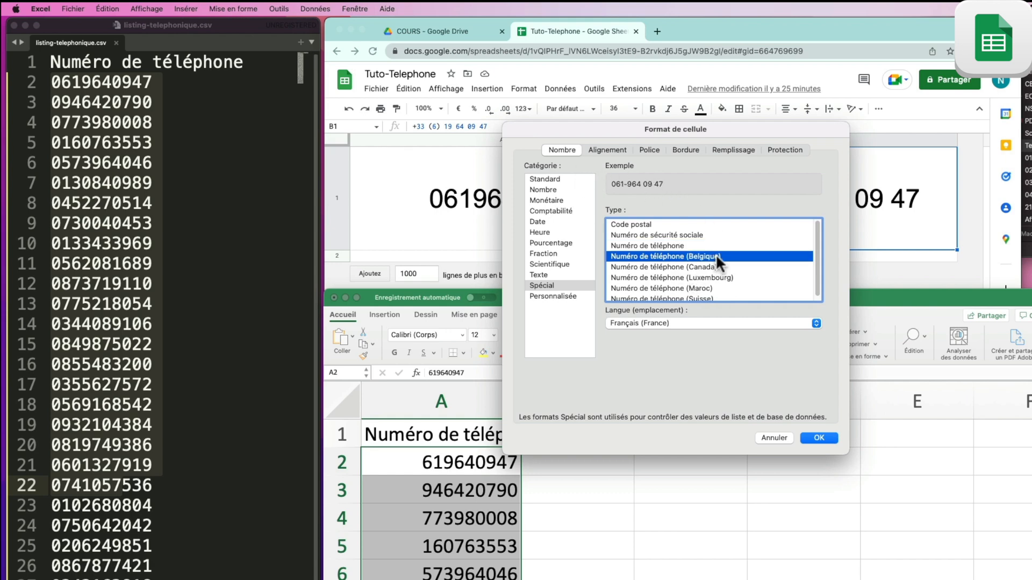
{"action": "left_click", "coordinate": [721, 267]}
{"action": "left_click", "coordinate": [722, 274]}
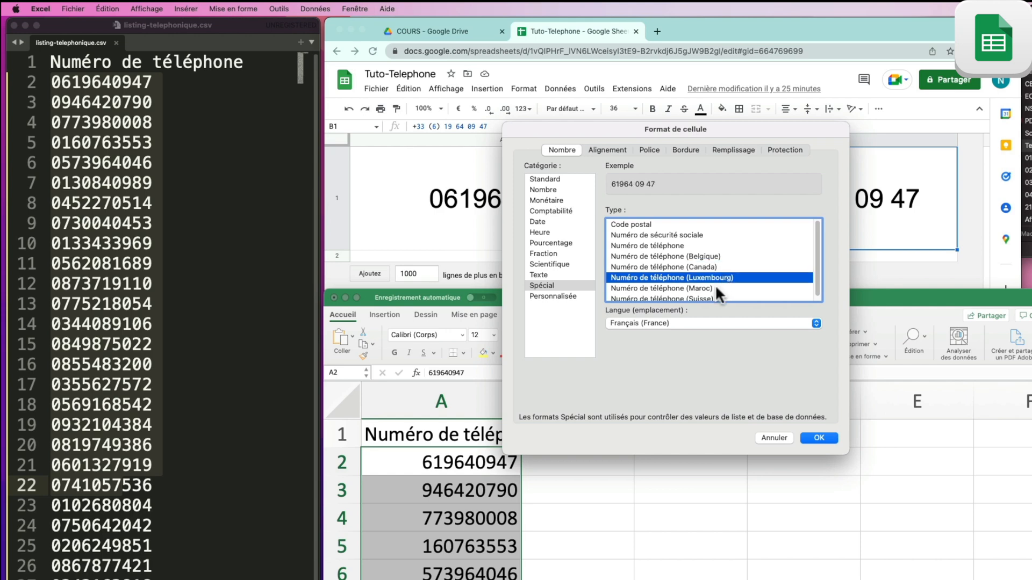
{"action": "left_click", "coordinate": [715, 286]}
{"action": "left_click", "coordinate": [714, 297]}
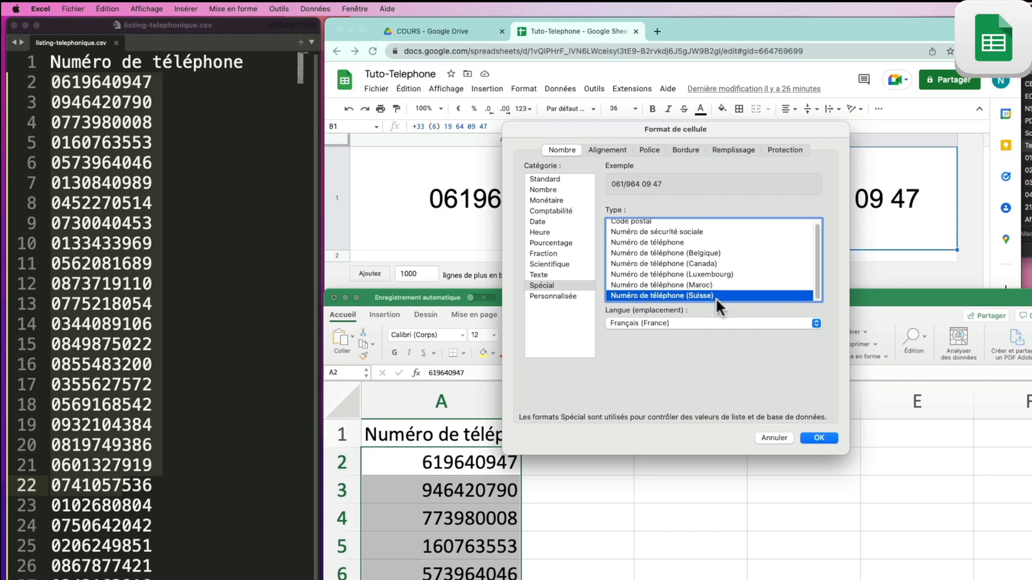
{"action": "left_click", "coordinate": [701, 263]}
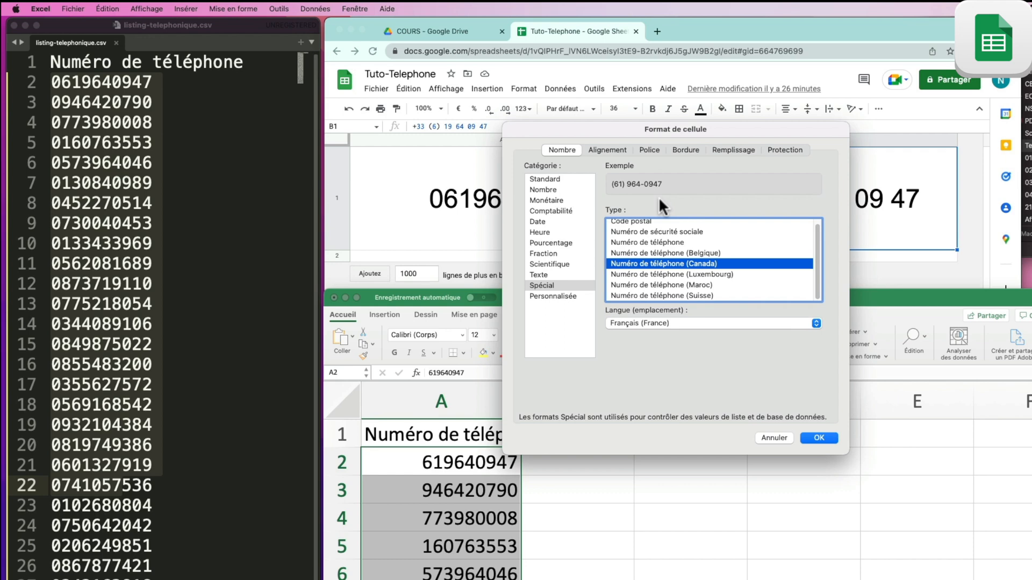
{"action": "scroll", "coordinate": [696, 294], "scroll_direction": "up", "scroll_amount": 1}
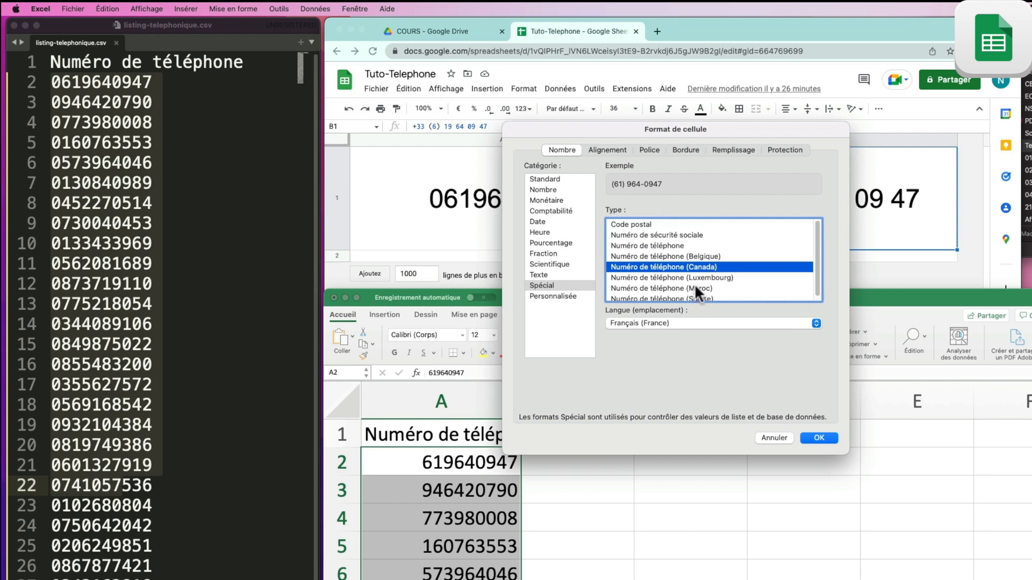
{"action": "left_click", "coordinate": [694, 243]}
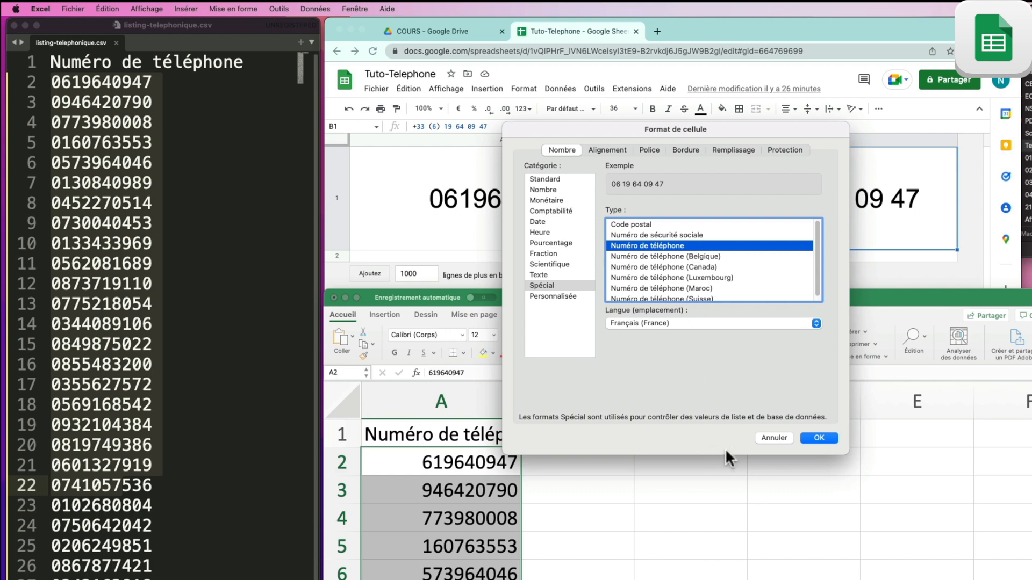
{"action": "left_click", "coordinate": [776, 436]}
{"action": "left_click", "coordinate": [495, 208]}
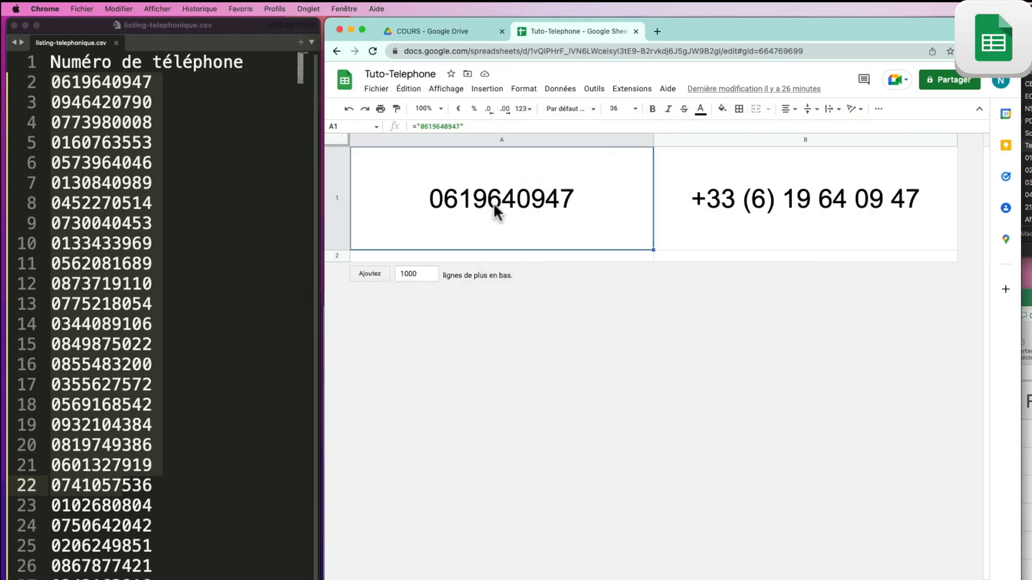
Step: Browse the custom number format samples without applying one, then close the Tuto-Telephone tab
{"action": "left_click", "coordinate": [522, 89]}
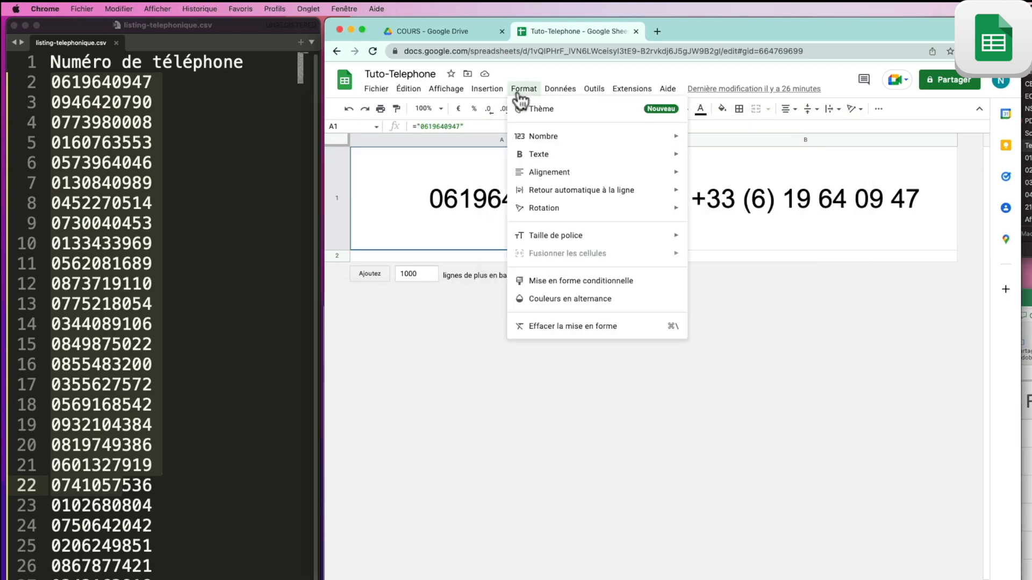
{"action": "mouse_move", "coordinate": [529, 140]}
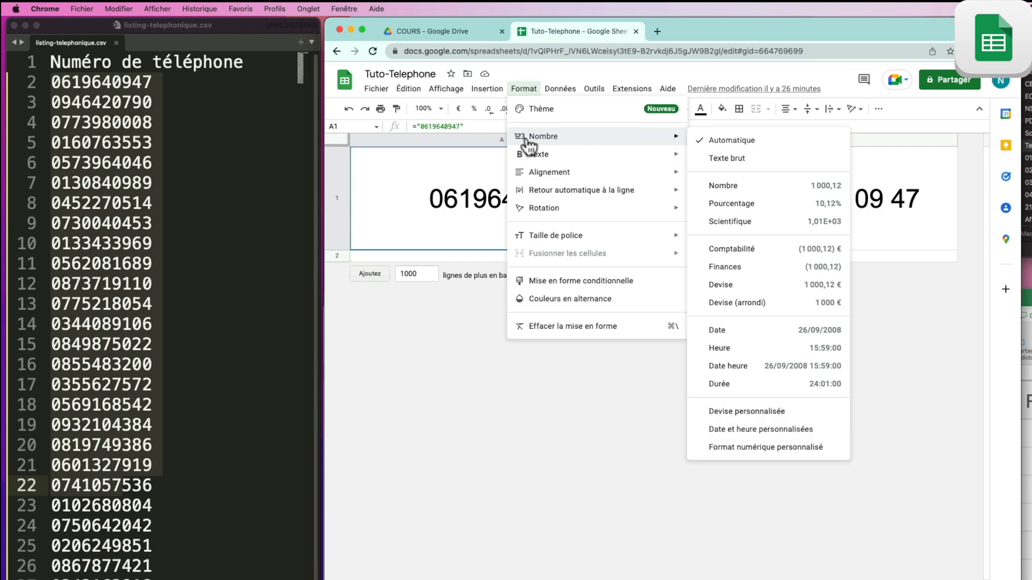
{"action": "left_click", "coordinate": [760, 452]}
{"action": "scroll", "coordinate": [684, 394], "scroll_direction": "down", "scroll_amount": 5}
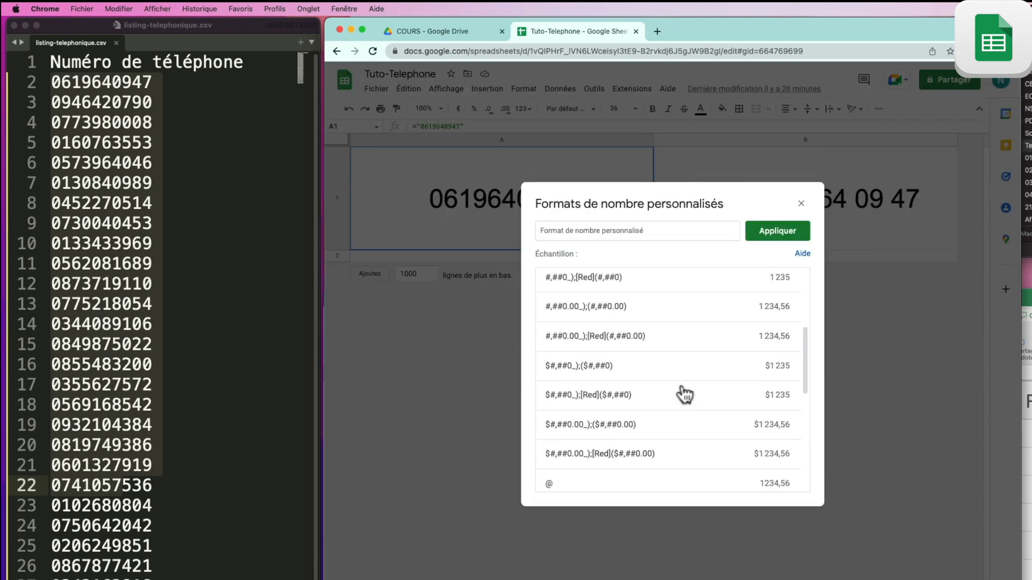
{"action": "scroll", "coordinate": [684, 394], "scroll_direction": "down", "scroll_amount": 6}
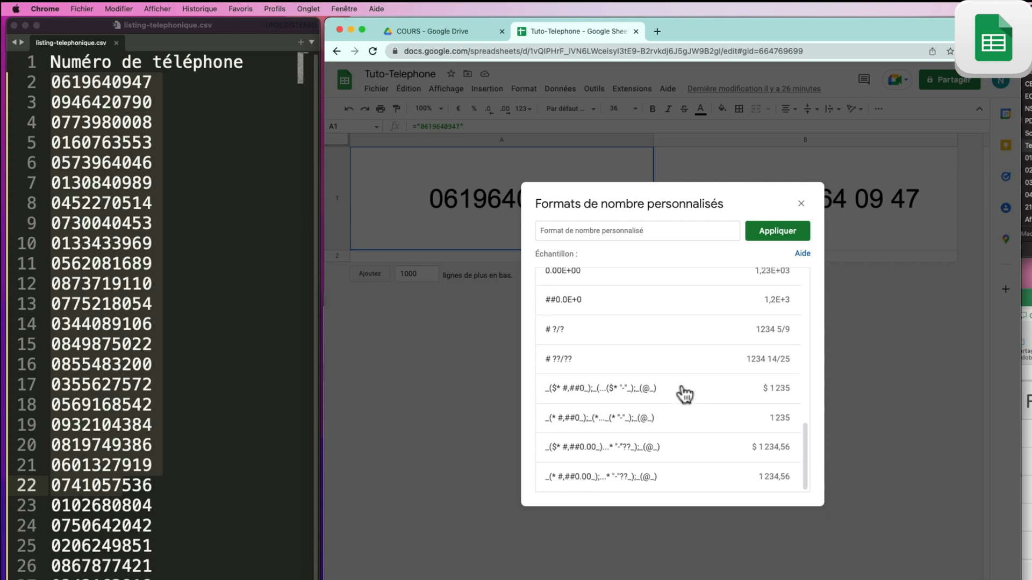
{"action": "scroll", "coordinate": [684, 394], "scroll_direction": "up", "scroll_amount": 10}
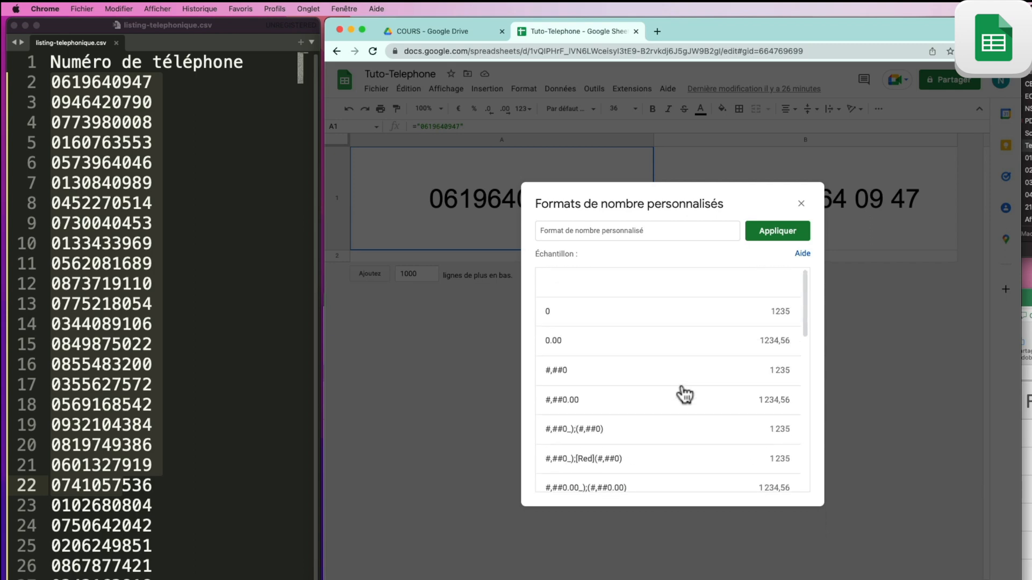
{"action": "left_click", "coordinate": [801, 205]}
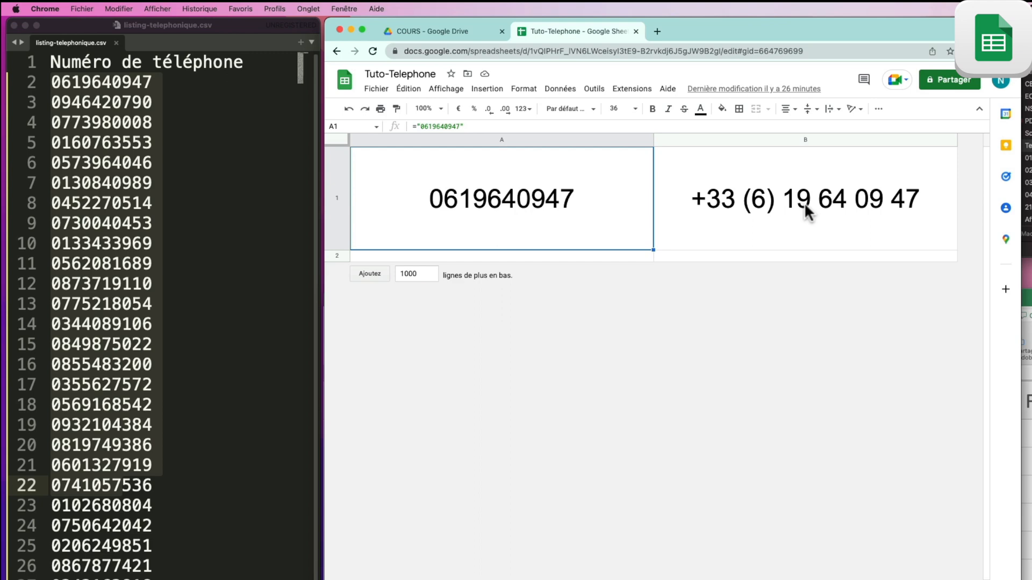
{"action": "key", "text": "super+w"}
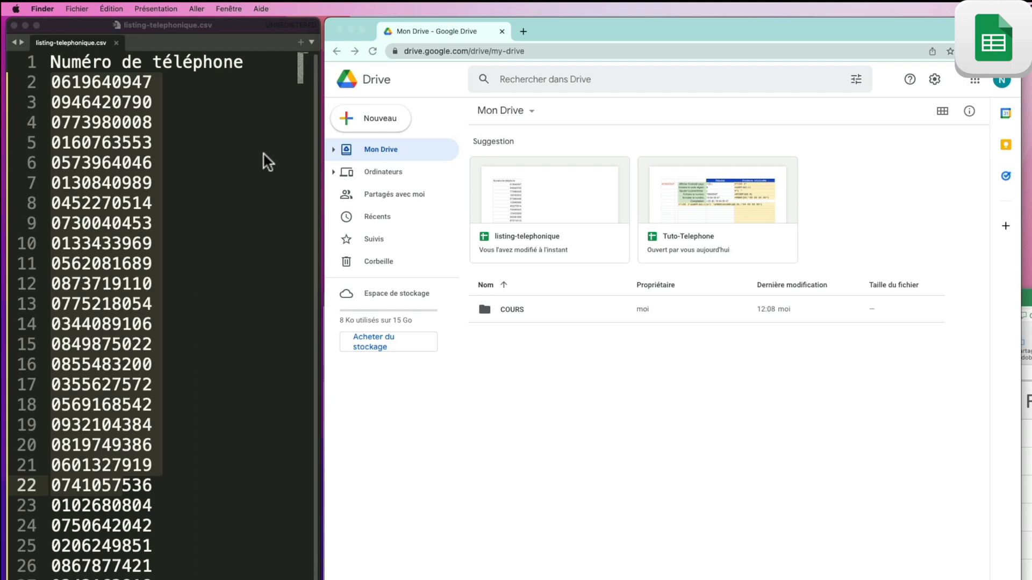
Step: Upload listing-telephonique.csv from Finder into Mon Drive
{"action": "left_click", "coordinate": [287, 140]}
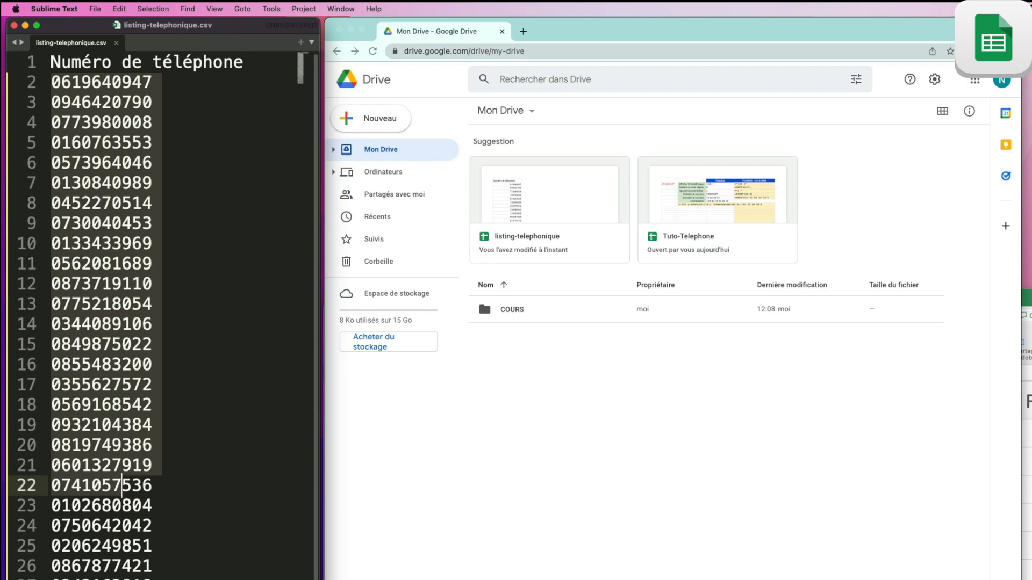
{"action": "left_click_drag", "start_coordinate": [1026, 141], "coordinate": [647, 384]}
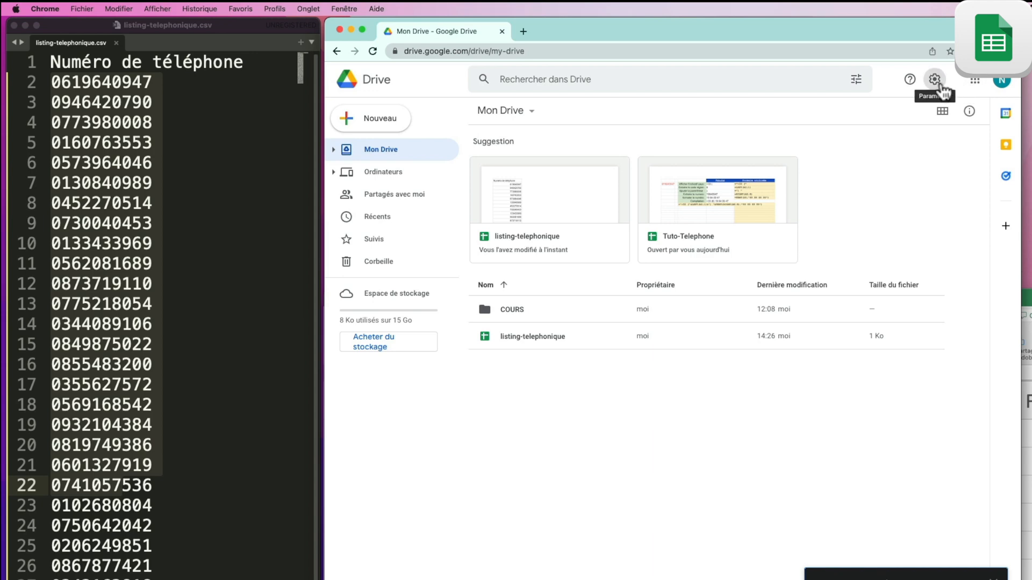
{"action": "left_click", "coordinate": [938, 83]}
{"action": "left_click", "coordinate": [789, 109]}
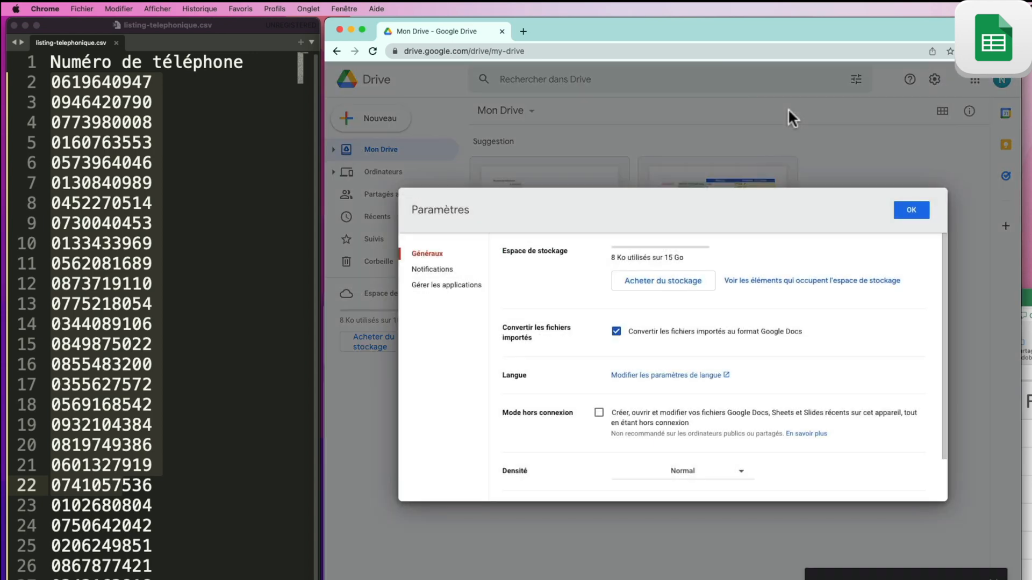
{"action": "left_click", "coordinate": [425, 257]}
{"action": "key", "text": "Escape"}
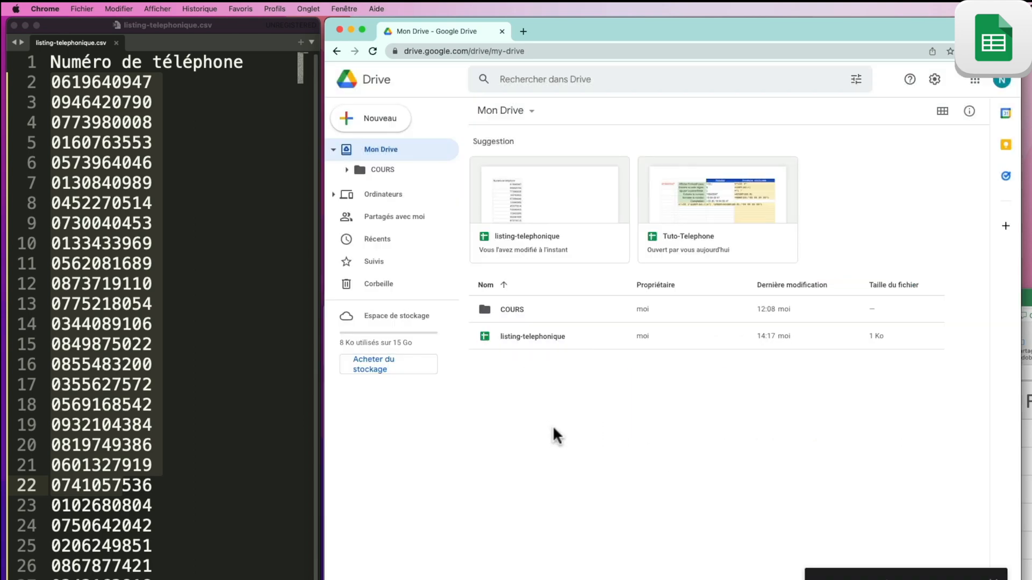
Step: Open listing-telephonique in Sheets and compare it with the CSV's leading zeros in Sublime Text
{"action": "double_click", "coordinate": [524, 336]}
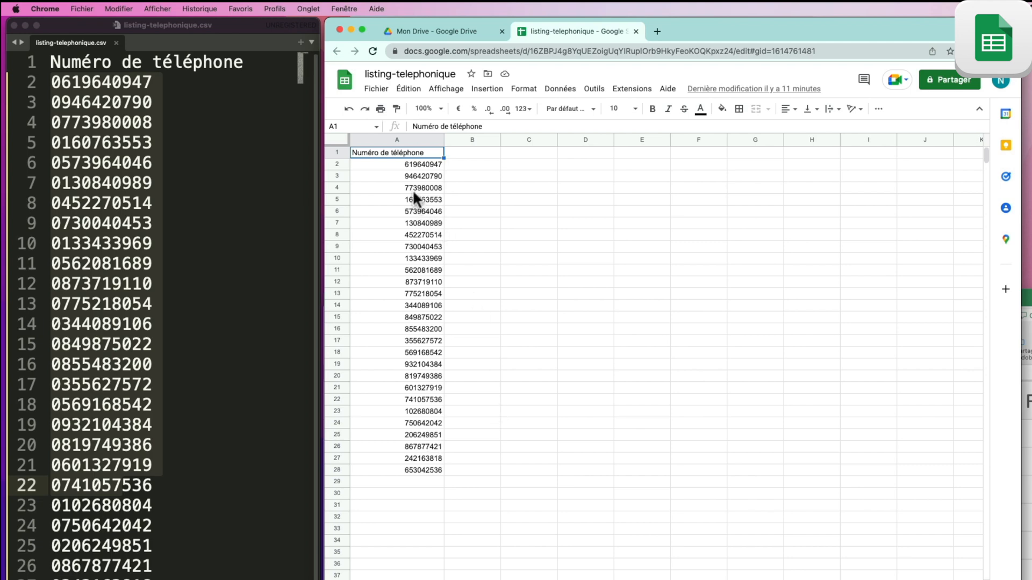
{"action": "left_click", "coordinate": [148, 249]}
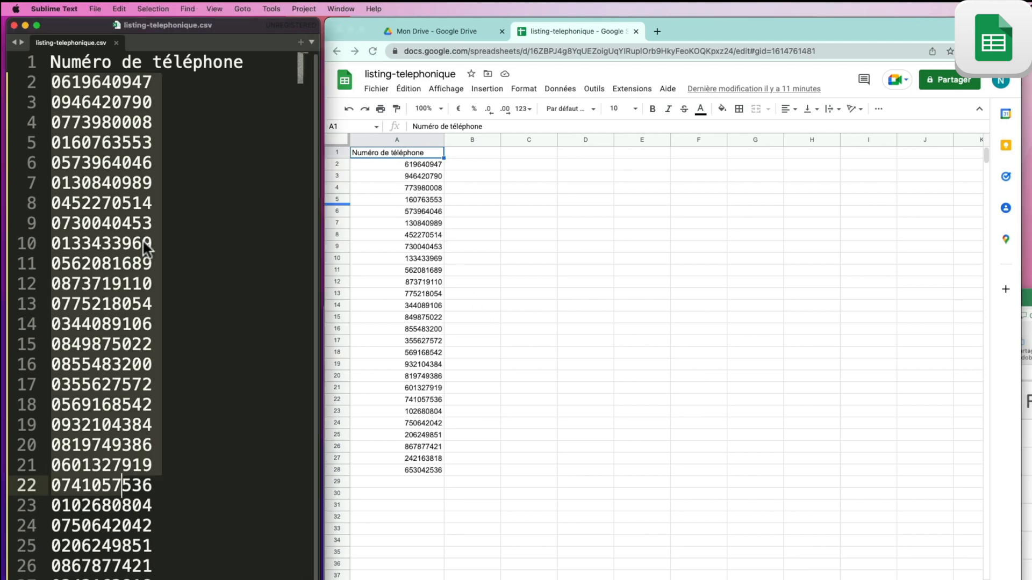
{"action": "left_click", "coordinate": [122, 223]}
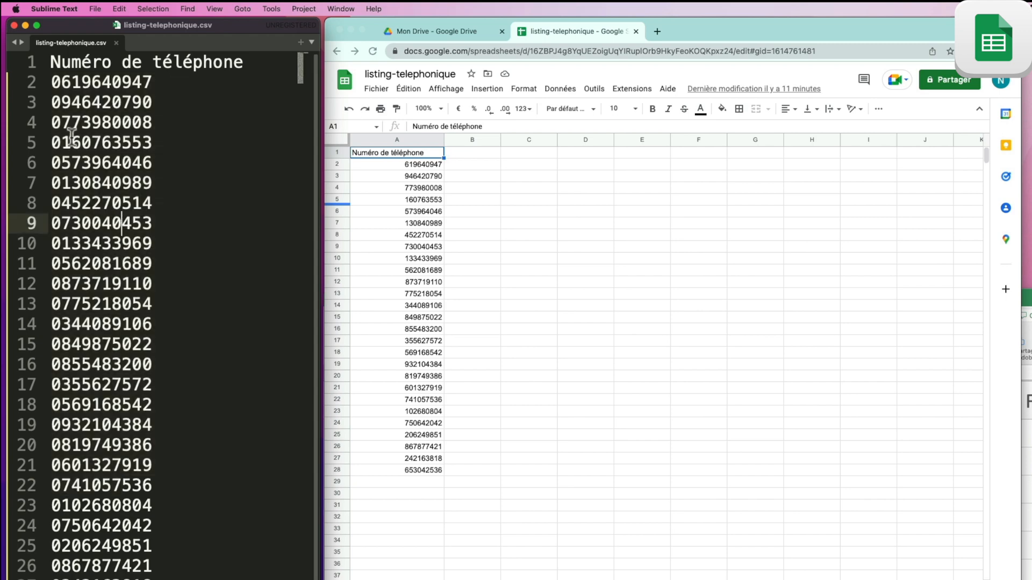
{"action": "left_click", "coordinate": [58, 83]}
{"action": "left_click", "coordinate": [54, 103]}
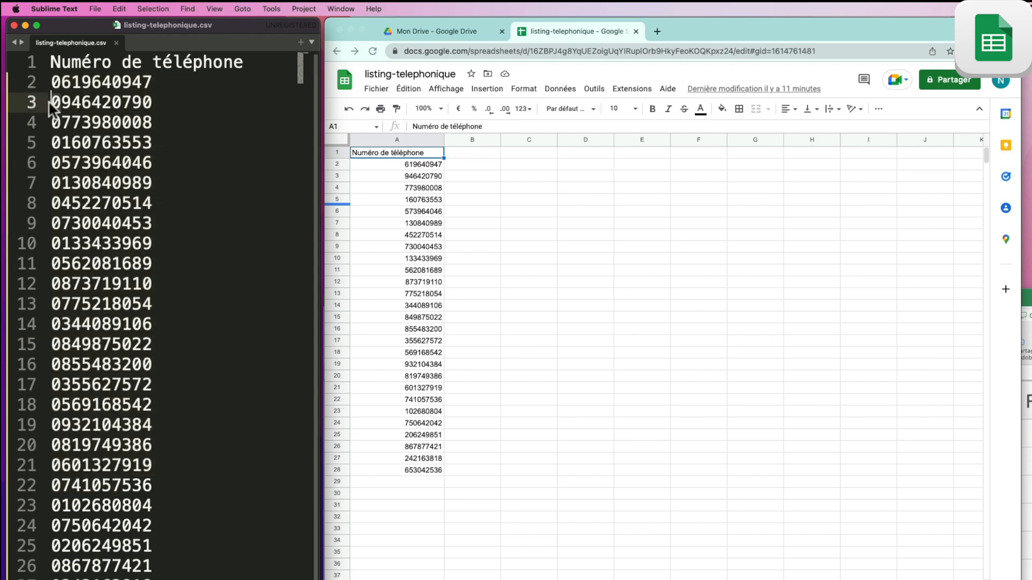
{"action": "left_click", "coordinate": [389, 198]}
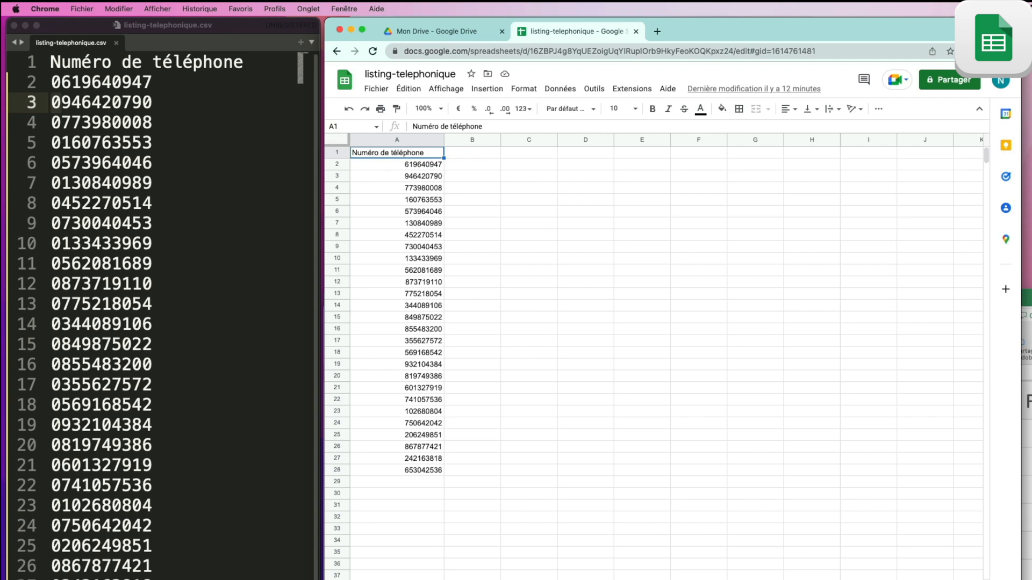
{"action": "left_click", "coordinate": [639, 579]}
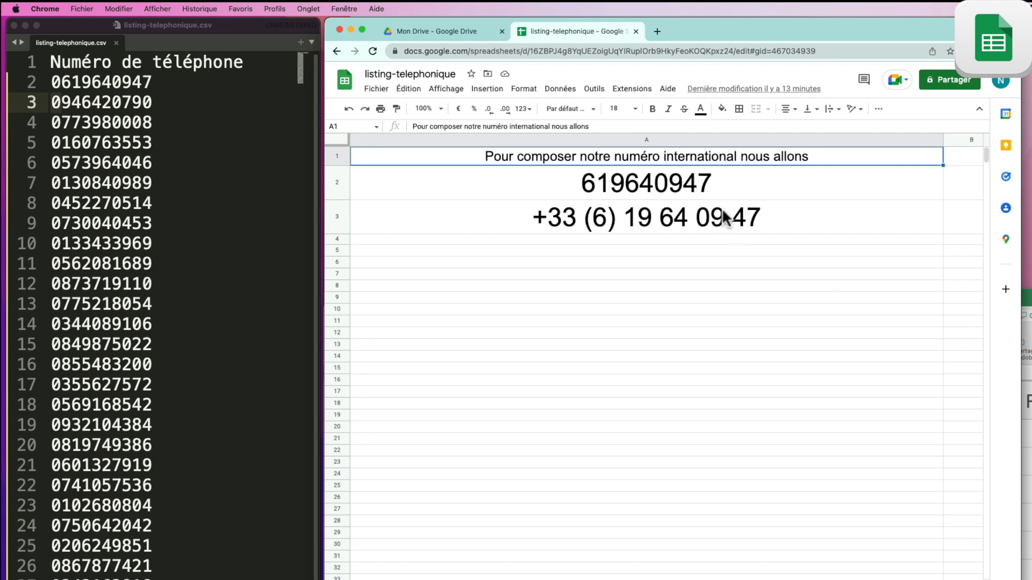
Step: Switch to the sheet with the Résultat / Formule utilisée step table
{"action": "key", "text": "alt+Down"}
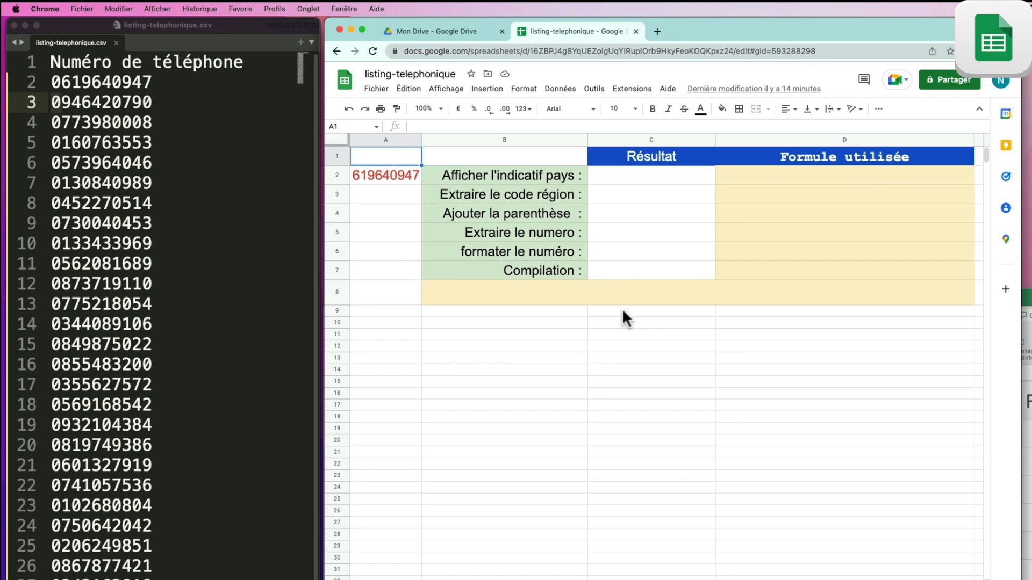
Step: Enter the country-code formula ="+33 (" in C2 and check it against D2
{"action": "left_click", "coordinate": [635, 183]}
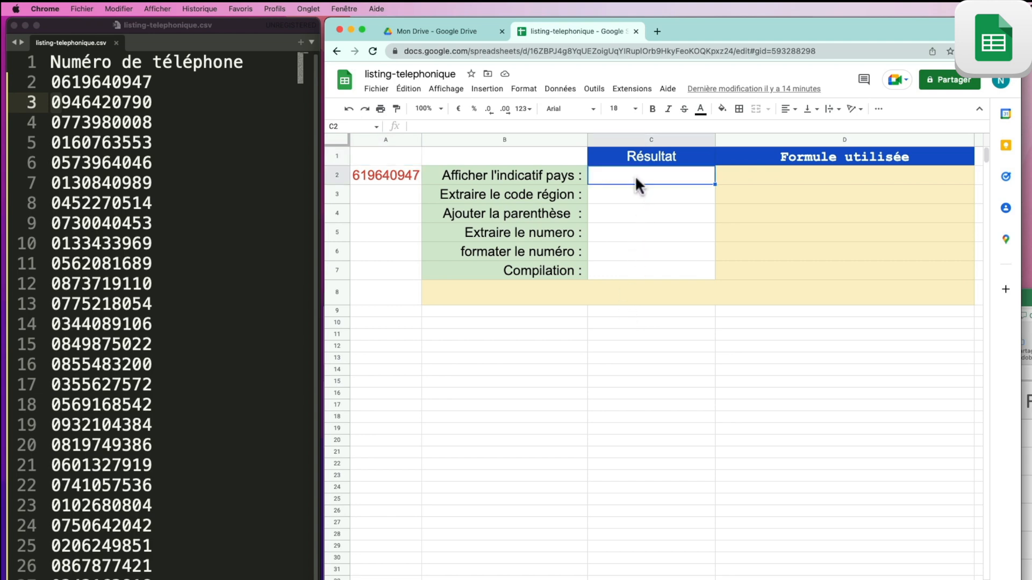
{"action": "type", "text": "="}
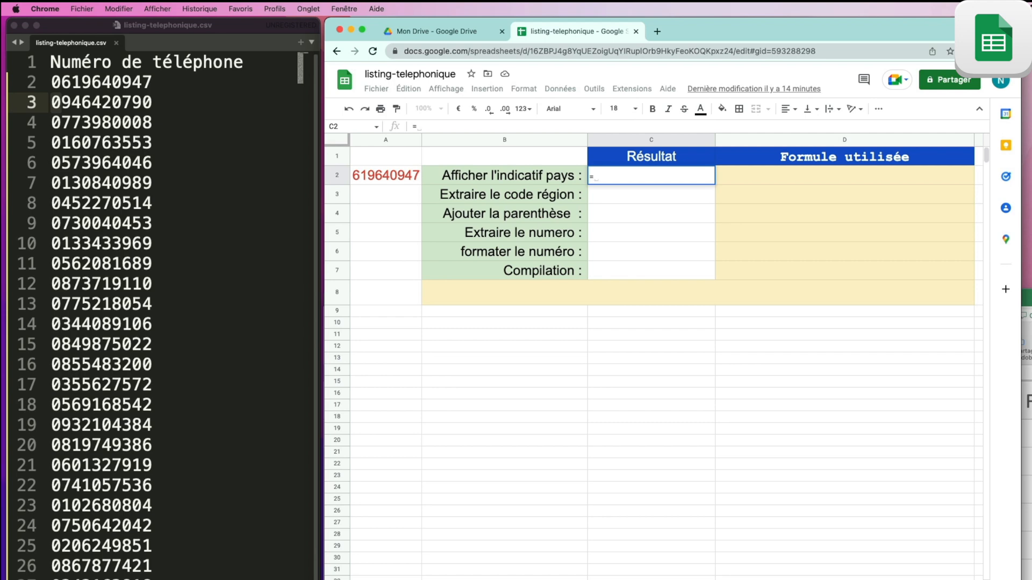
{"action": "type", "text": "\""}
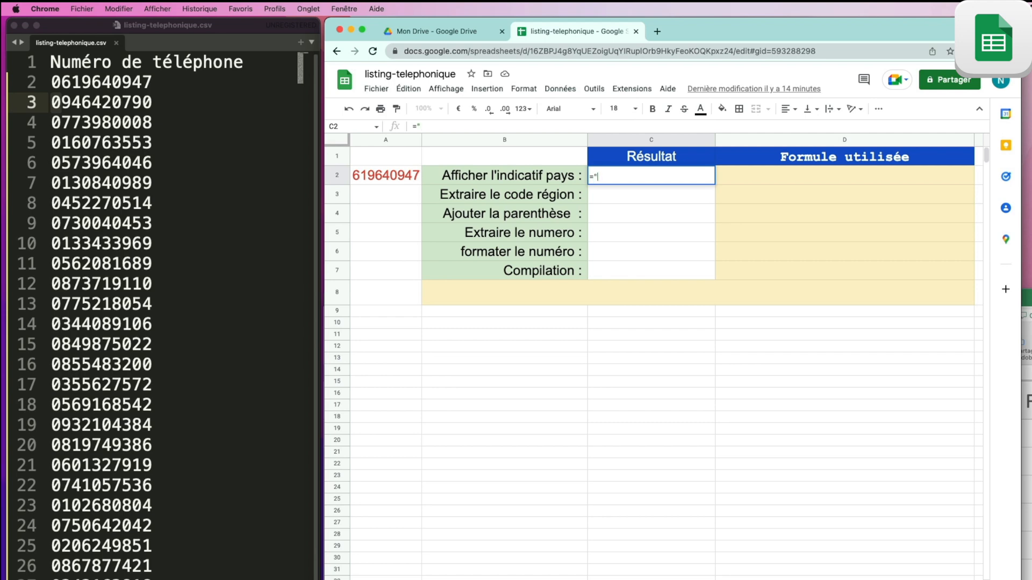
{"action": "type", "text": "+33"}
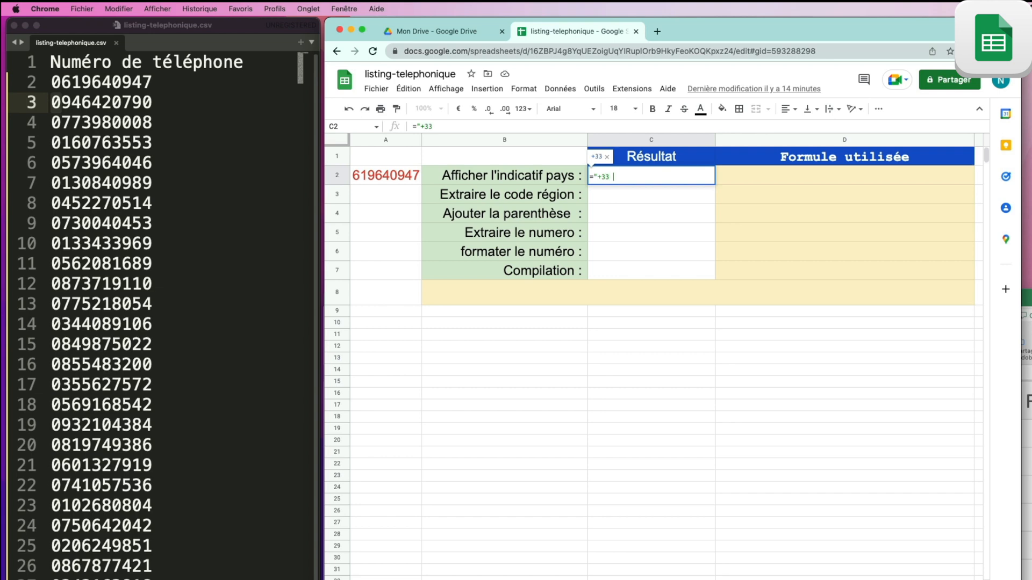
{"action": "type", "text": " ("}
{"action": "key", "text": "Return"}
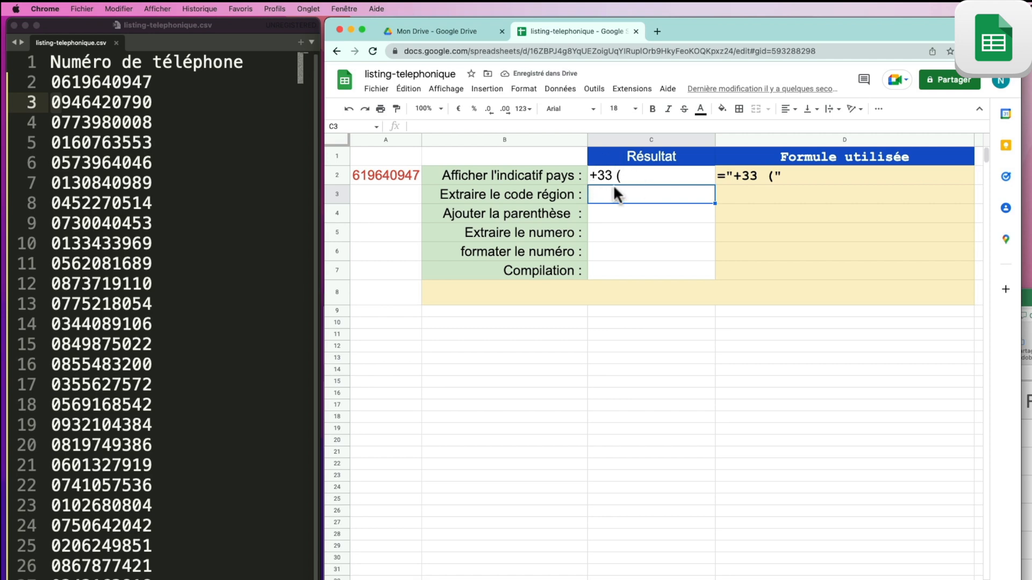
{"action": "left_click", "coordinate": [809, 173]}
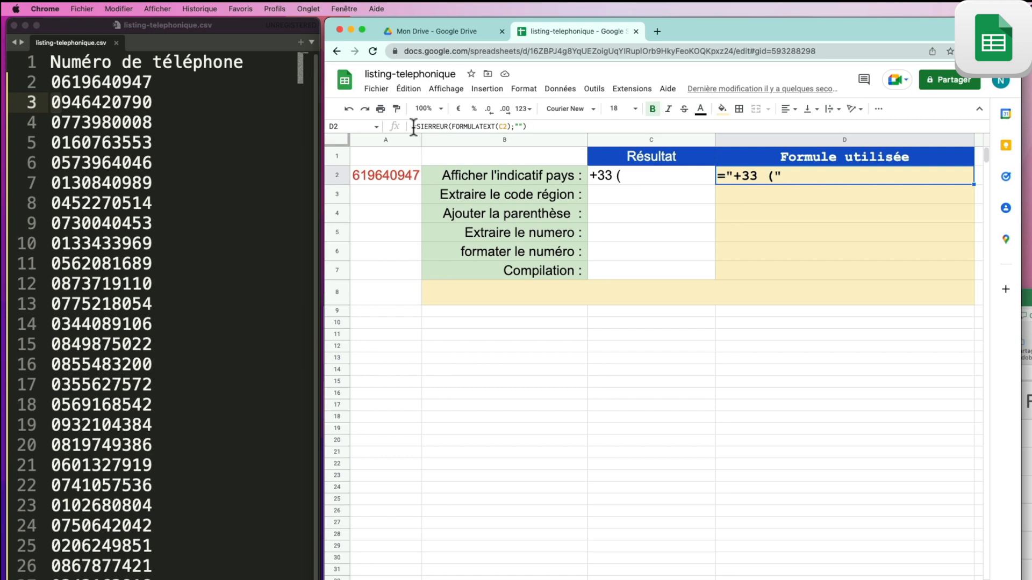
{"action": "left_click", "coordinate": [612, 172]}
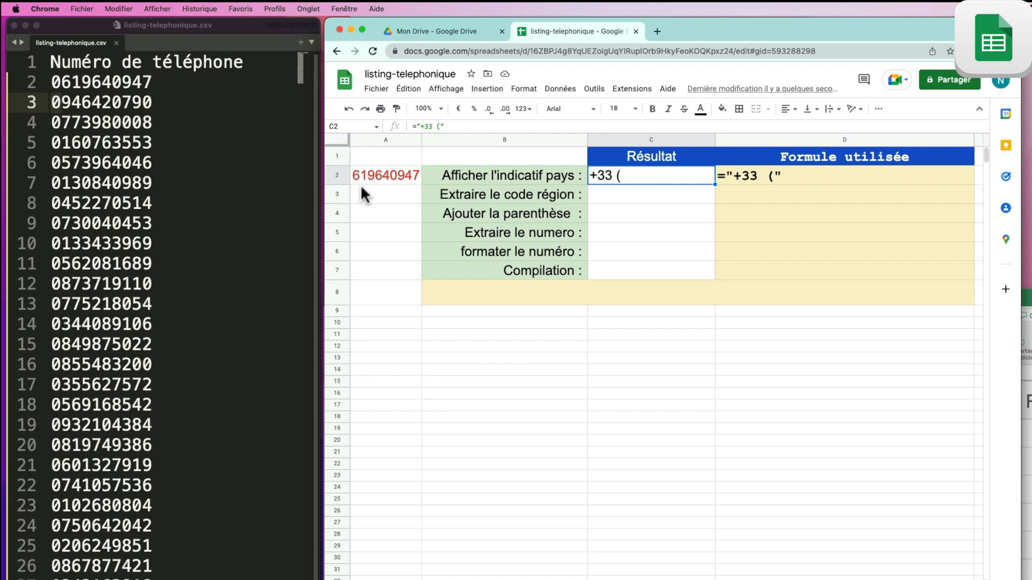
{"action": "left_click", "coordinate": [651, 194]}
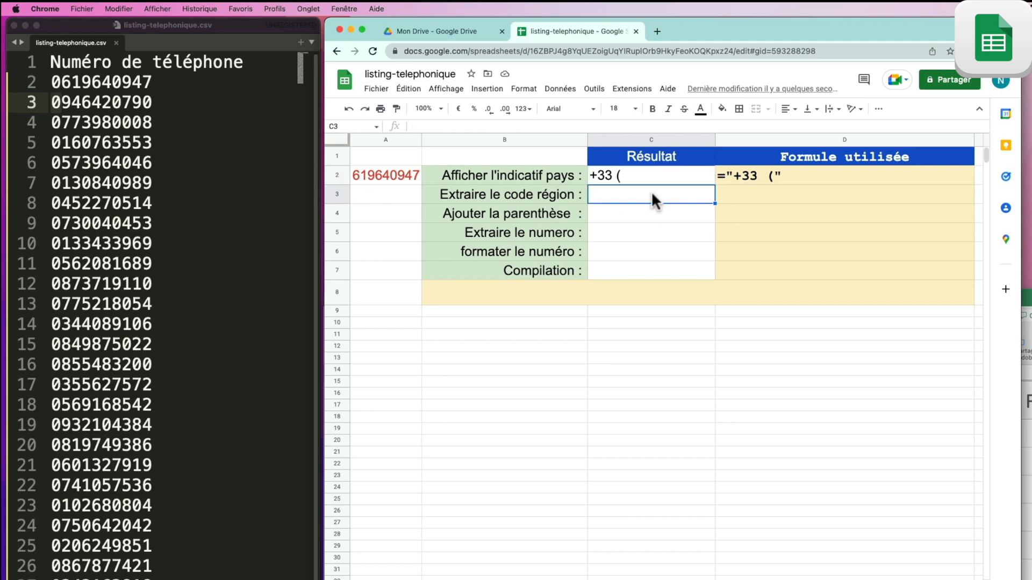
{"action": "type", "text": "="}
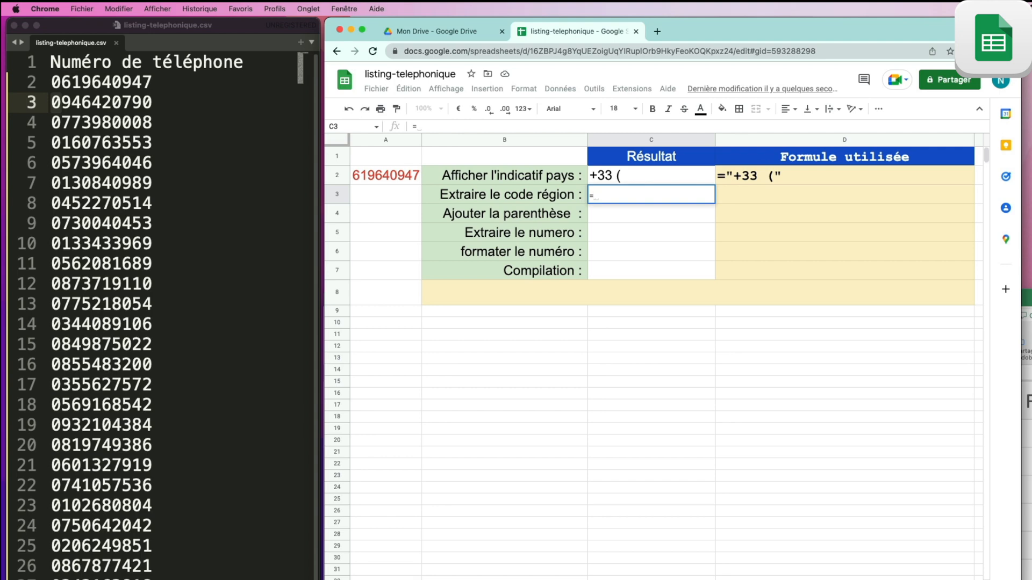
{"action": "type", "text": "GAUCHE"}
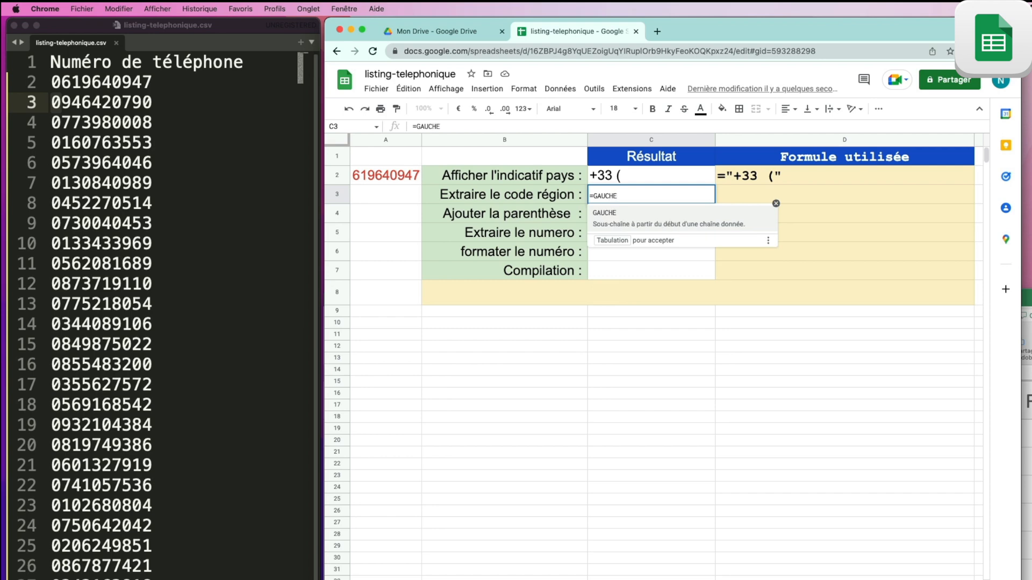
{"action": "type", "text": "("}
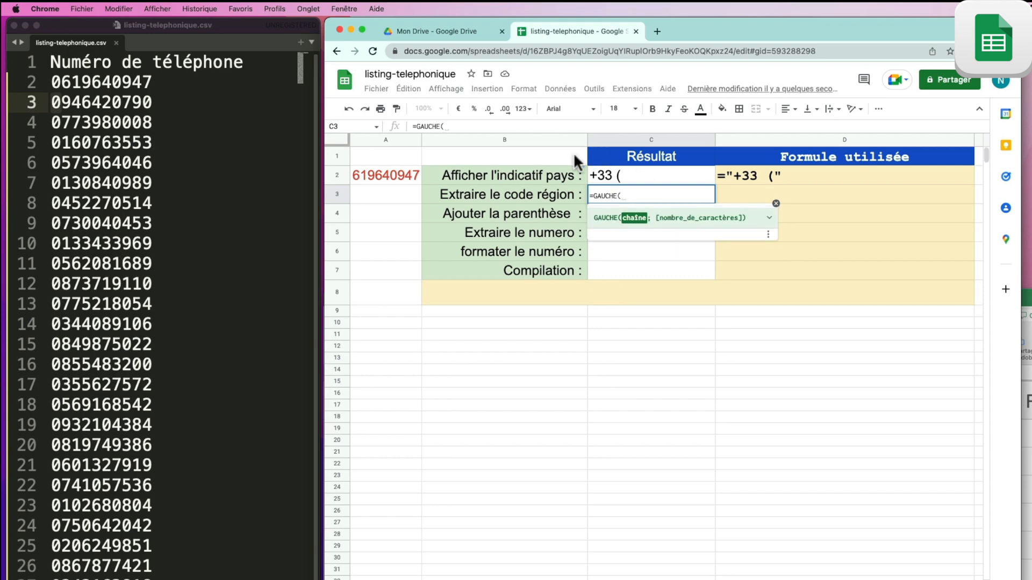
Step: Complete C3 as =GAUCHE(A2;1) so it returns the region code 6
{"action": "left_click", "coordinate": [397, 176]}
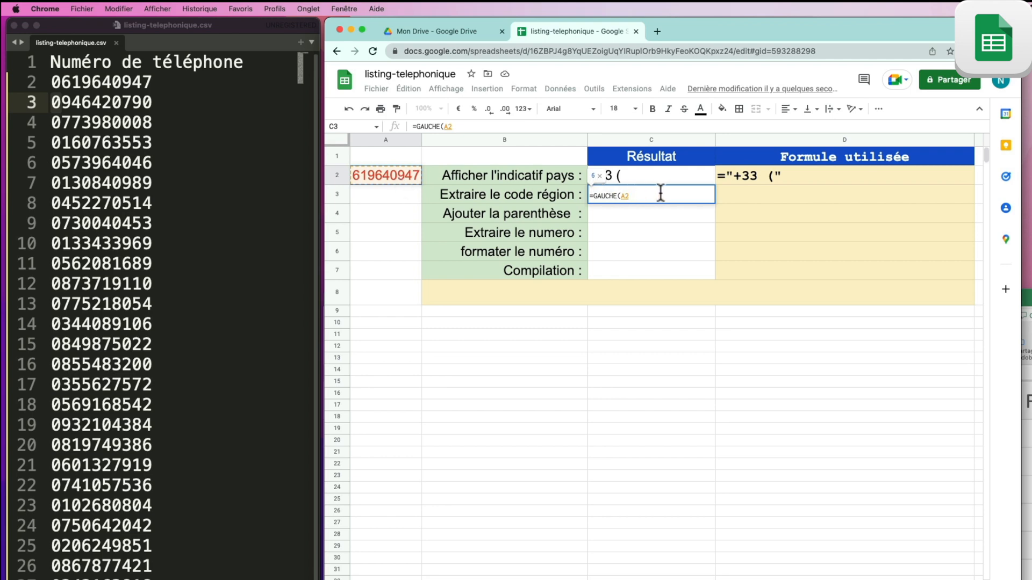
{"action": "type", "text": ";"}
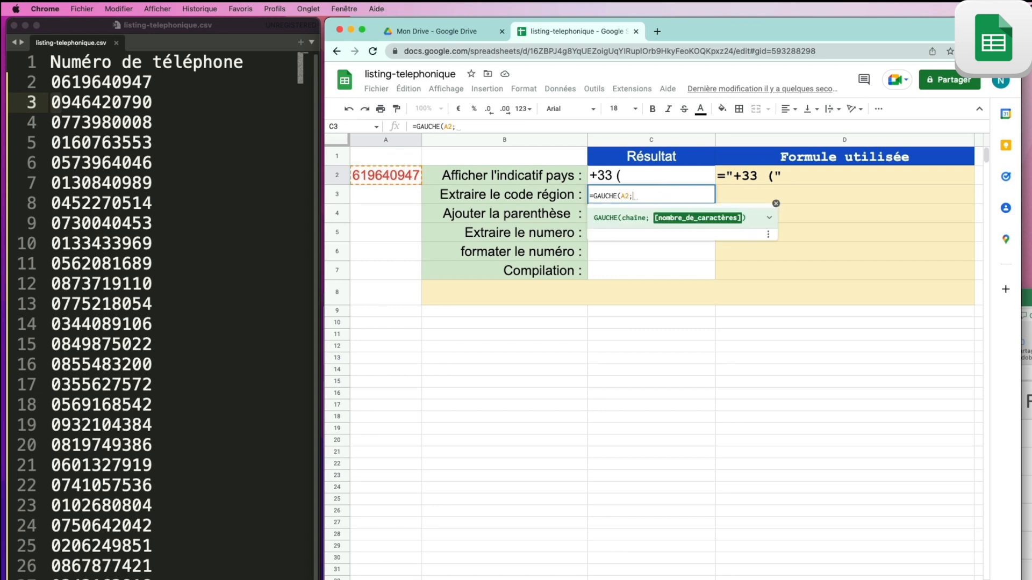
{"action": "type", "text": "1"}
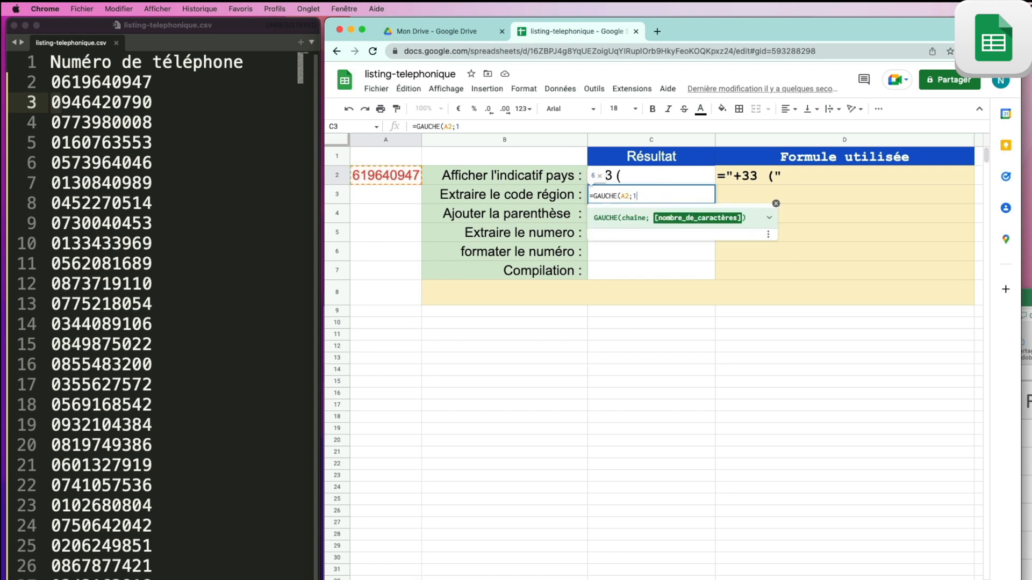
{"action": "key", "text": "BackSpace"}
{"action": "type", "text": "2"}
{"action": "key", "text": "BackSpace"}
{"action": "type", "text": "3"}
{"action": "key", "text": "BackSpace"}
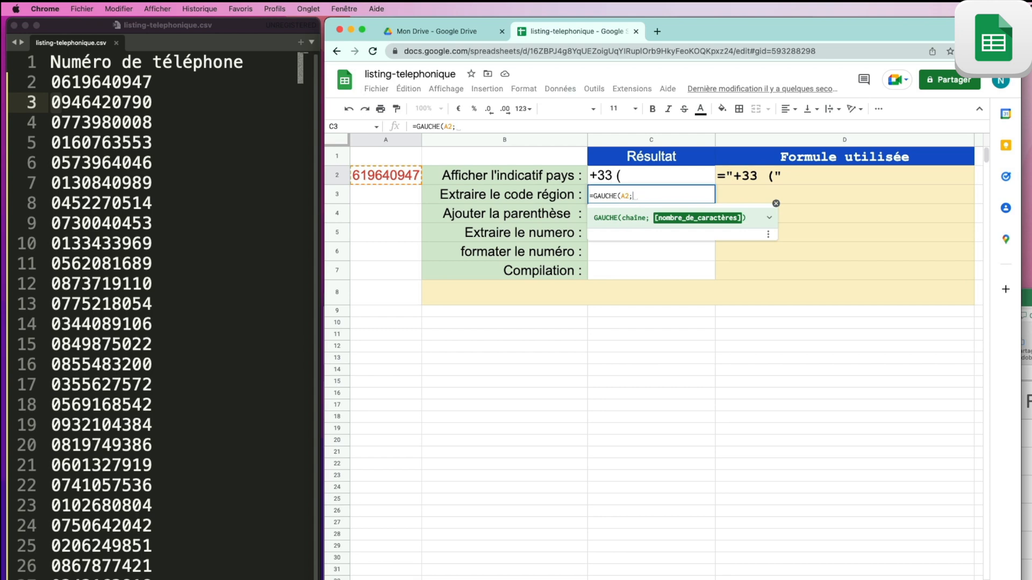
{"action": "type", "text": "1"}
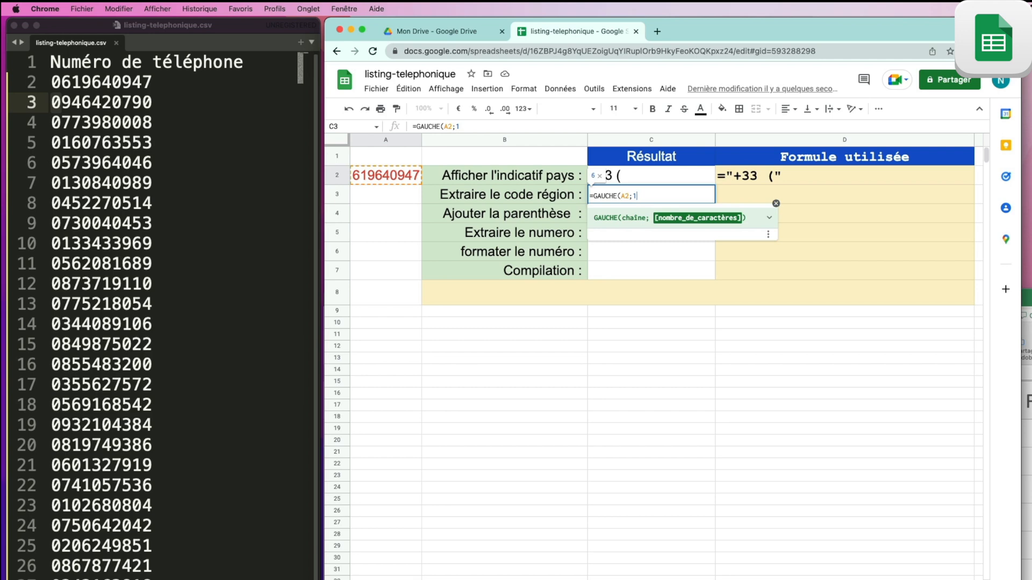
{"action": "type", "text": ")"}
{"action": "key", "text": "Return"}
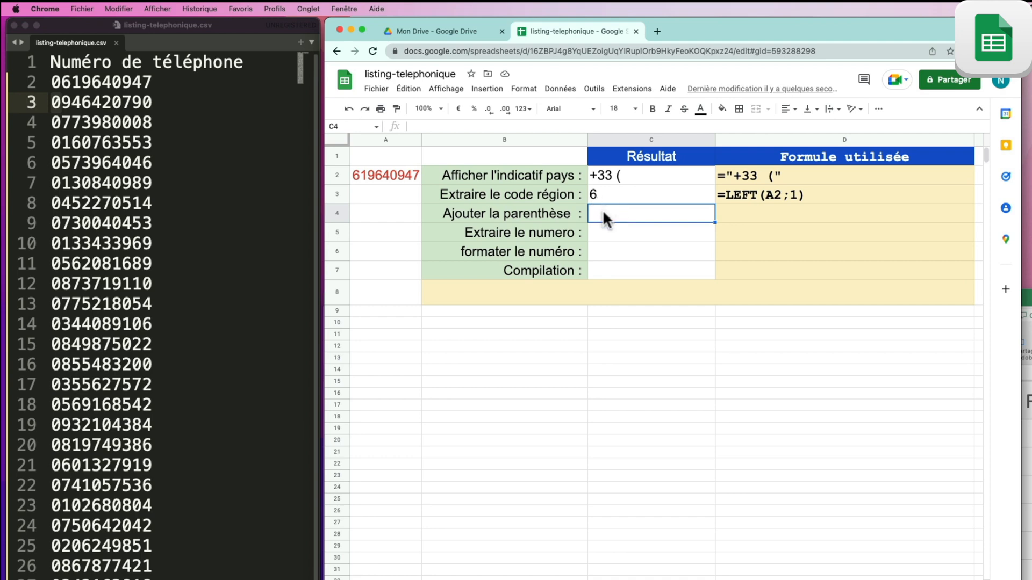
Step: Enter =") " in C4 for the closing parenthesis and space
{"action": "type", "text": "="}
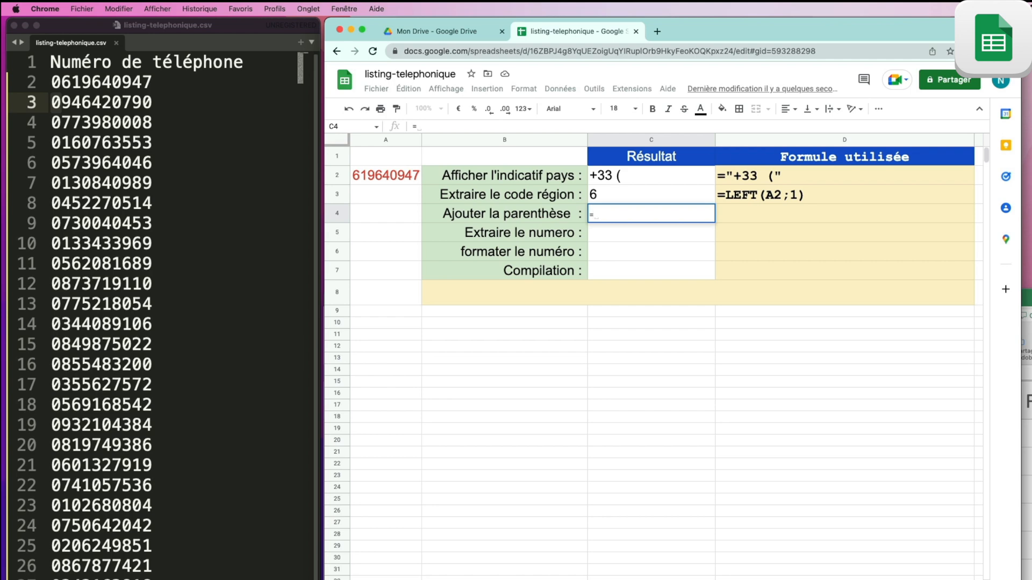
{"action": "type", "text": "\""}
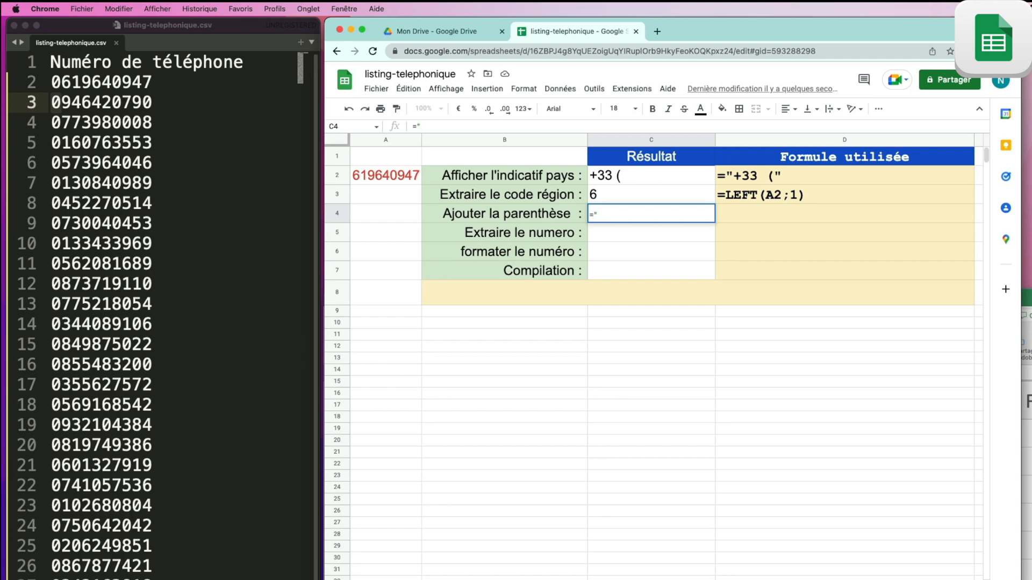
{"action": "type", "text": ")"}
{"action": "type", "text": "\""}
{"action": "key", "text": "Return"}
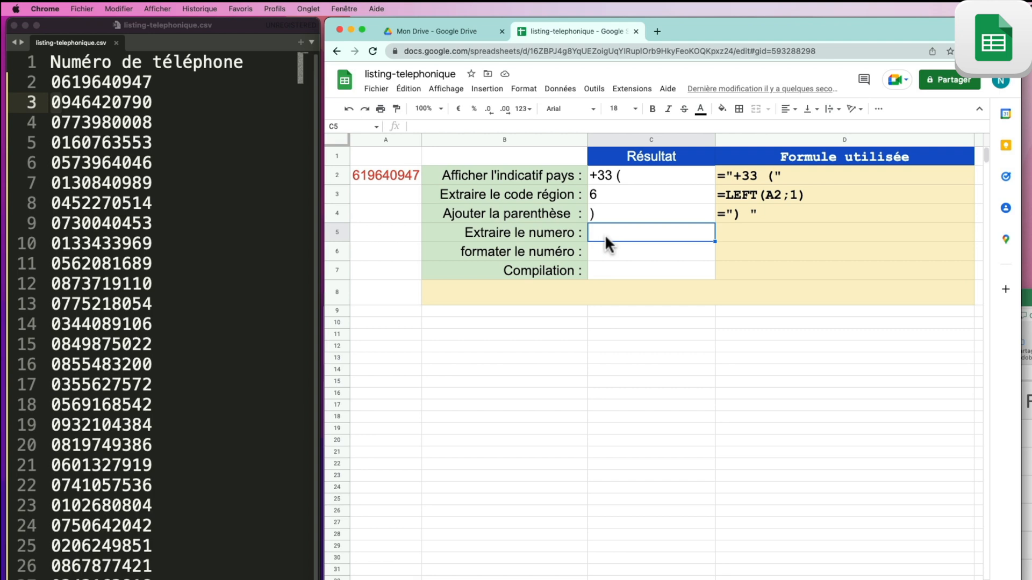
{"action": "type", "text": "=d"}
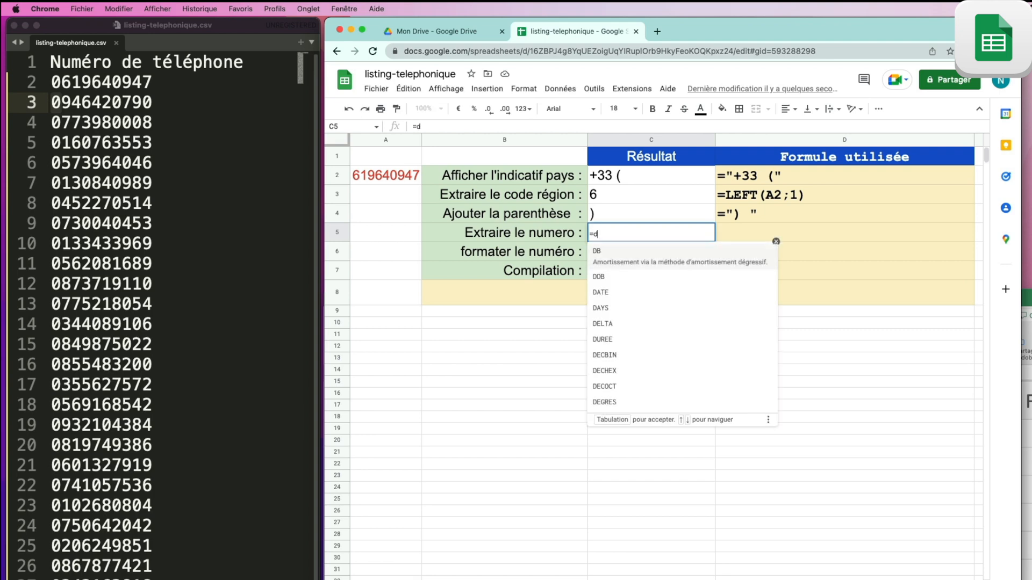
{"action": "type", "text": "roite("}
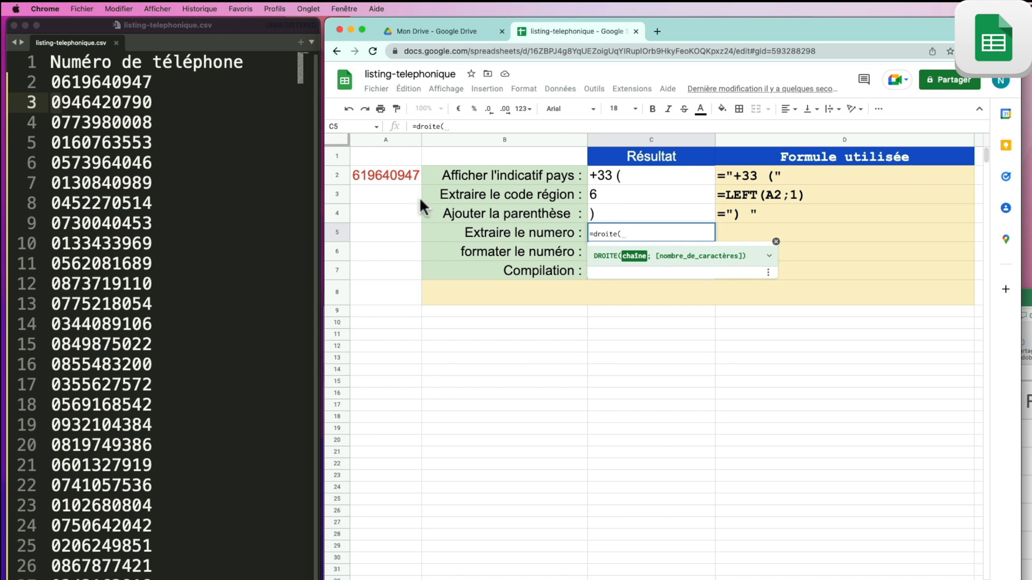
{"action": "left_click", "coordinate": [393, 176]}
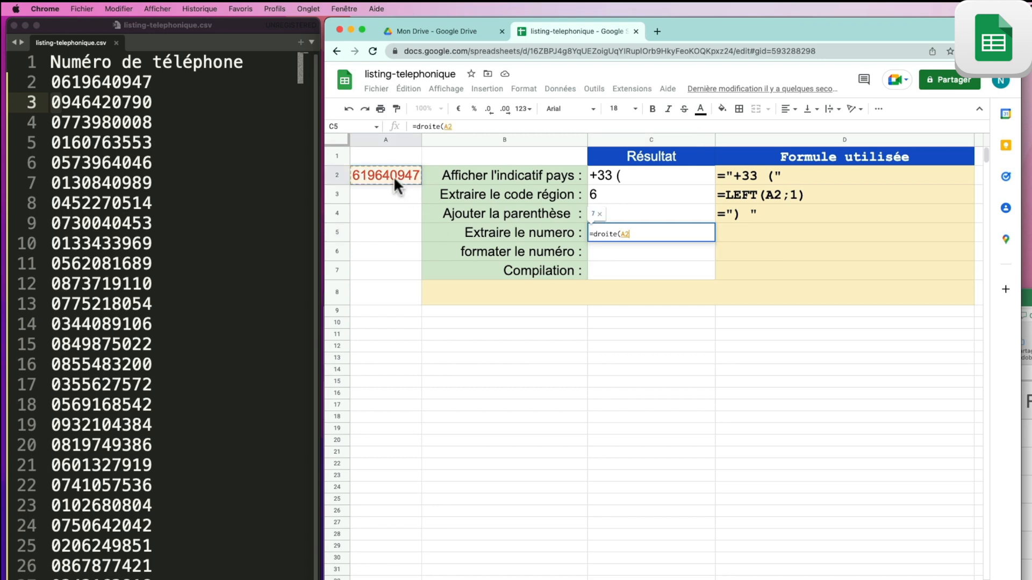
{"action": "type", "text": ";"}
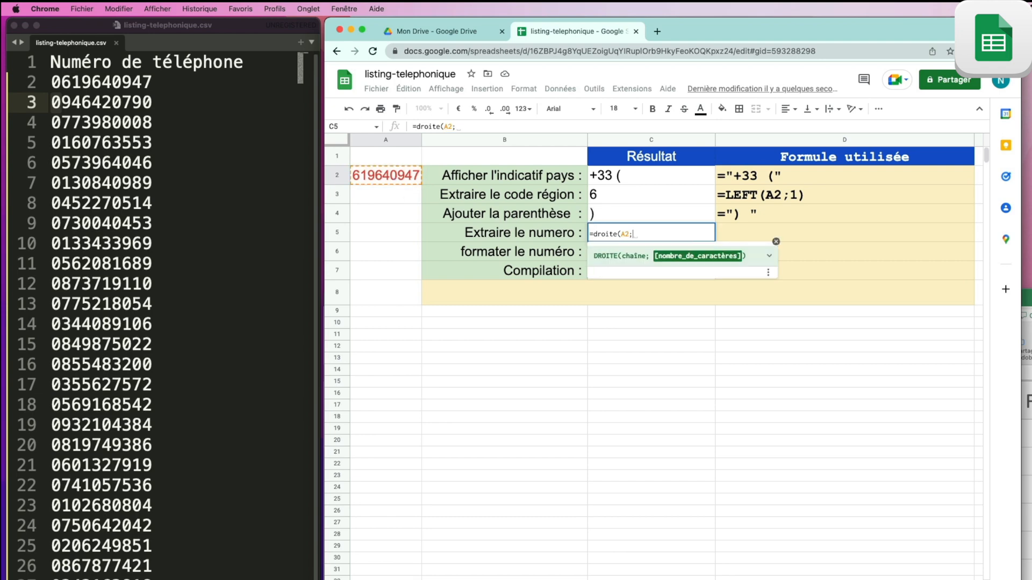
{"action": "type", "text": "8"}
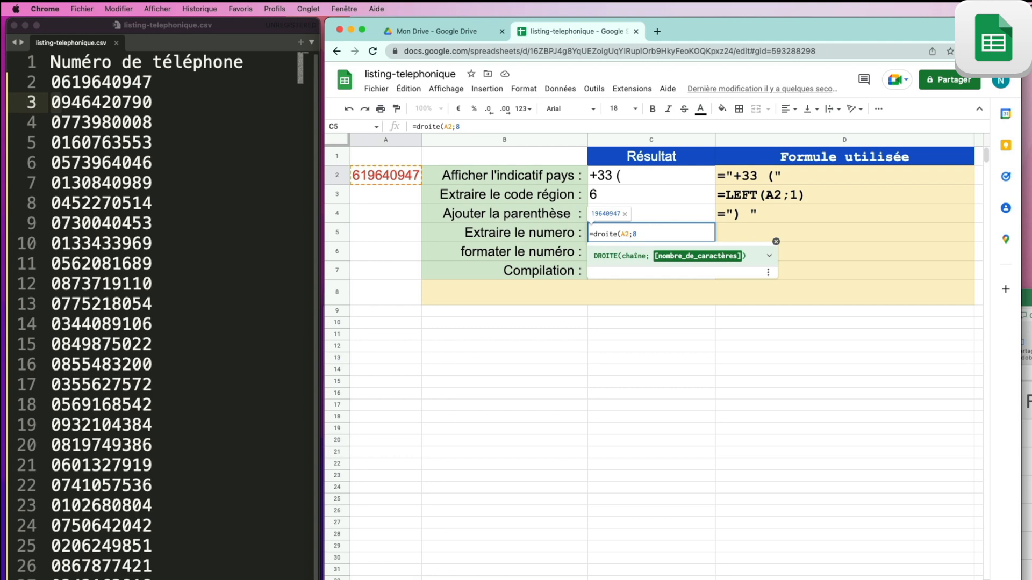
{"action": "type", "text": ")"}
{"action": "key", "text": "Return"}
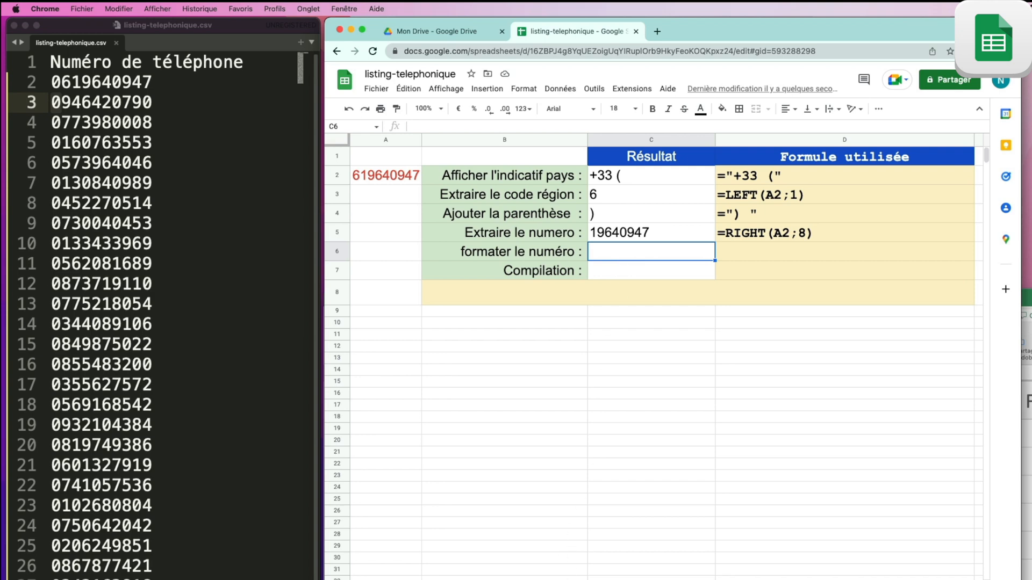
{"action": "left_click", "coordinate": [602, 579]}
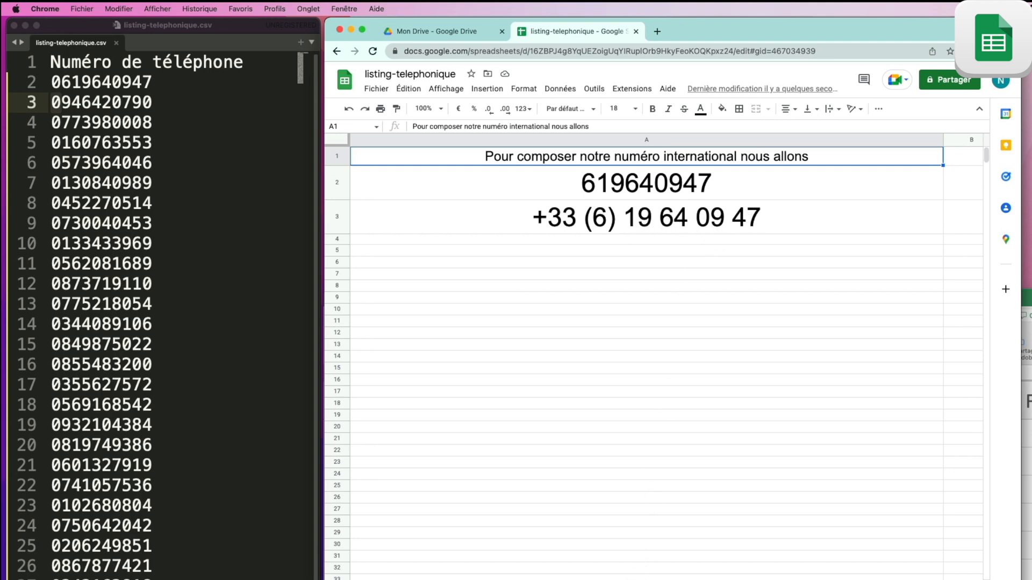
{"action": "left_click", "coordinate": [704, 579]}
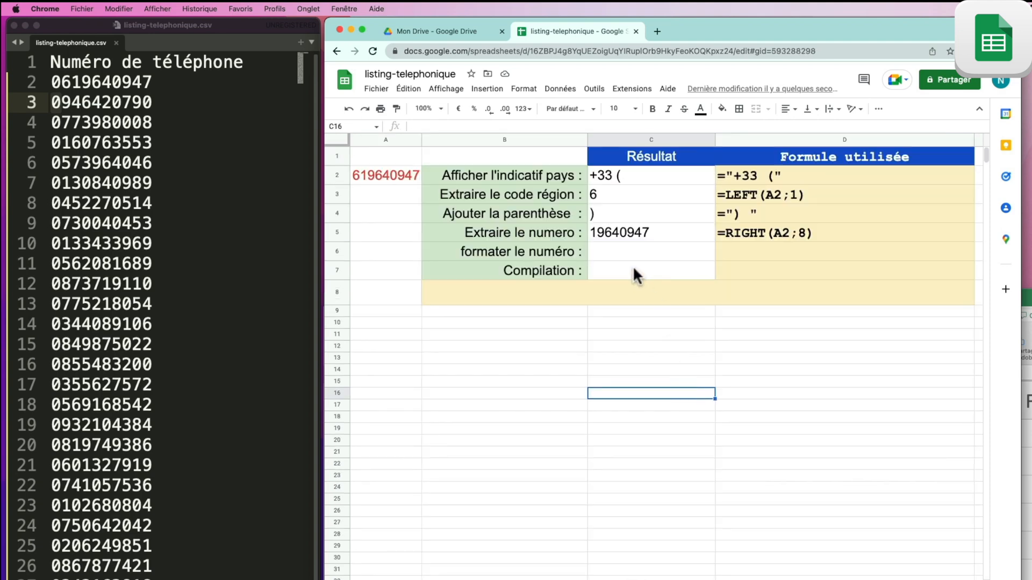
{"action": "left_click", "coordinate": [622, 249]}
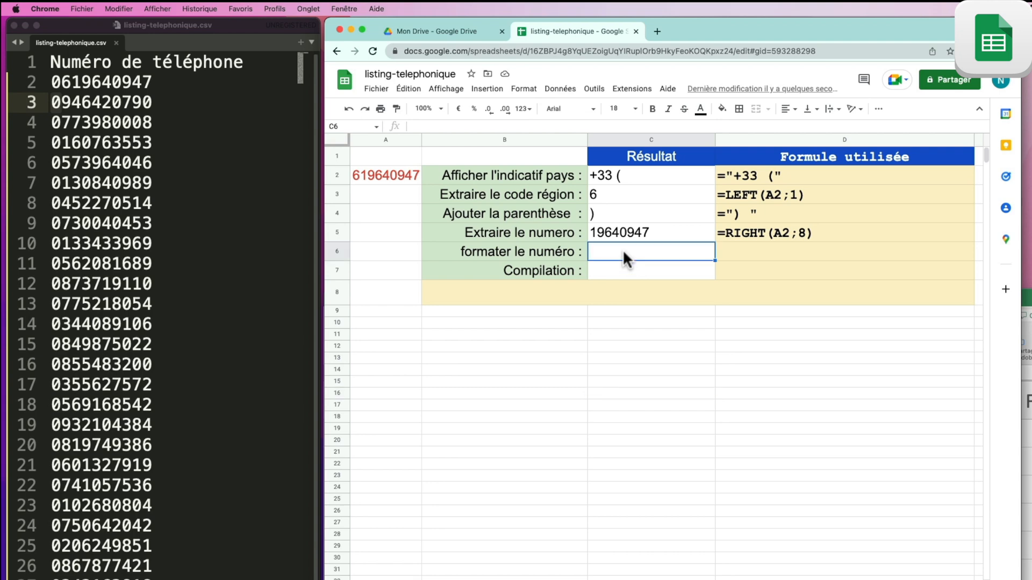
{"action": "type", "text": "=text("}
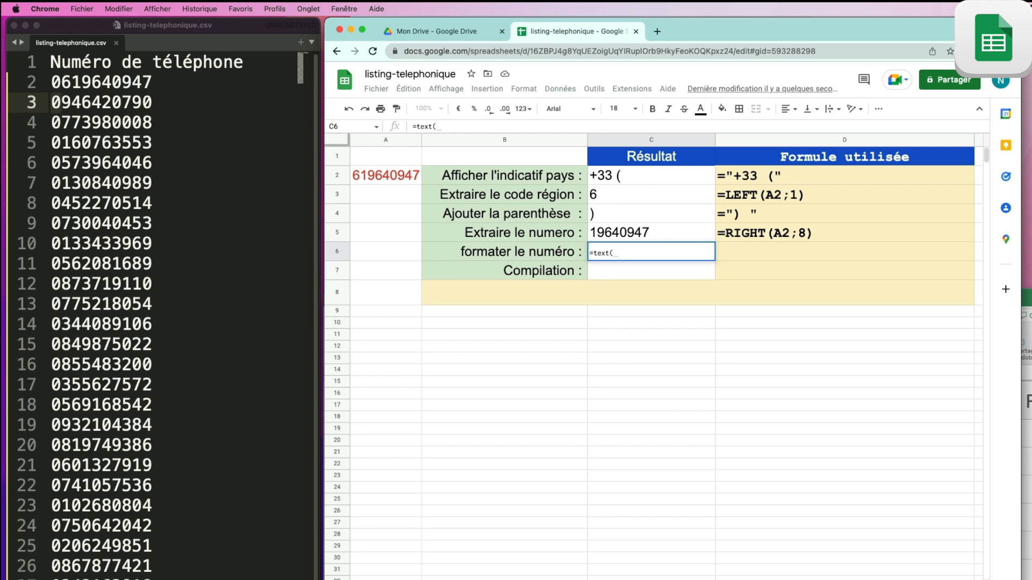
{"action": "left_click", "coordinate": [623, 231]}
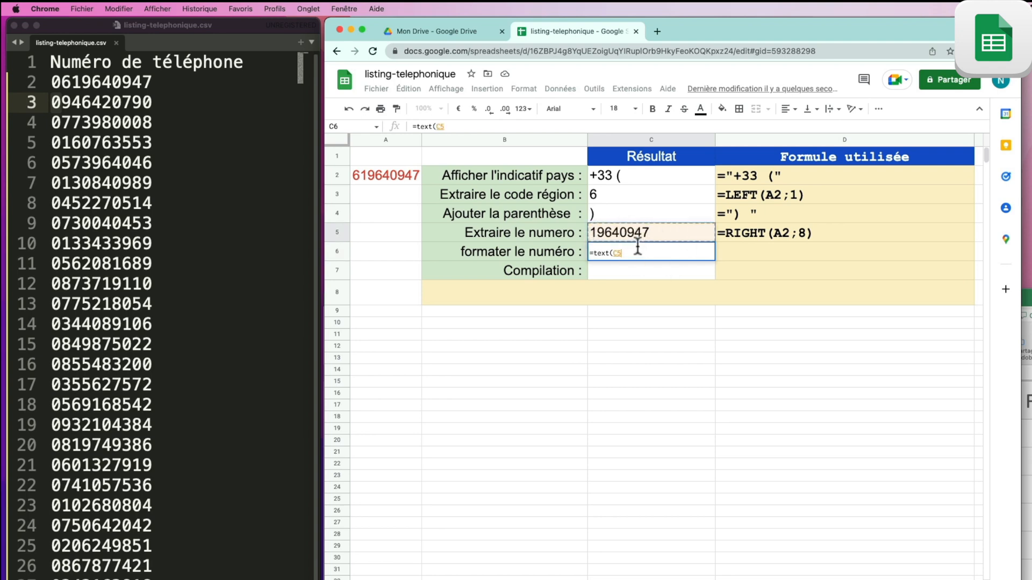
{"action": "type", "text": ";"}
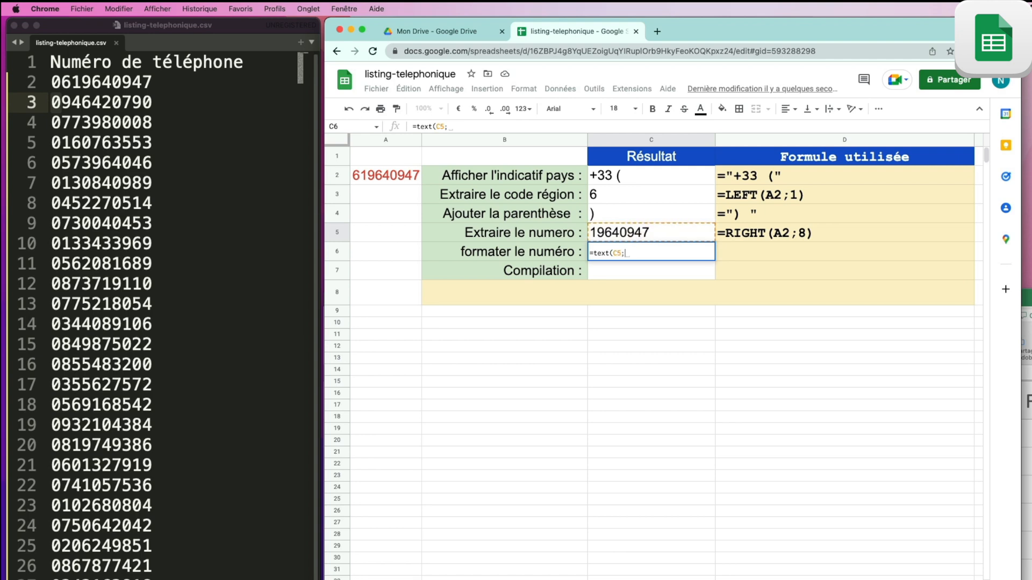
{"action": "type", "text": "\""}
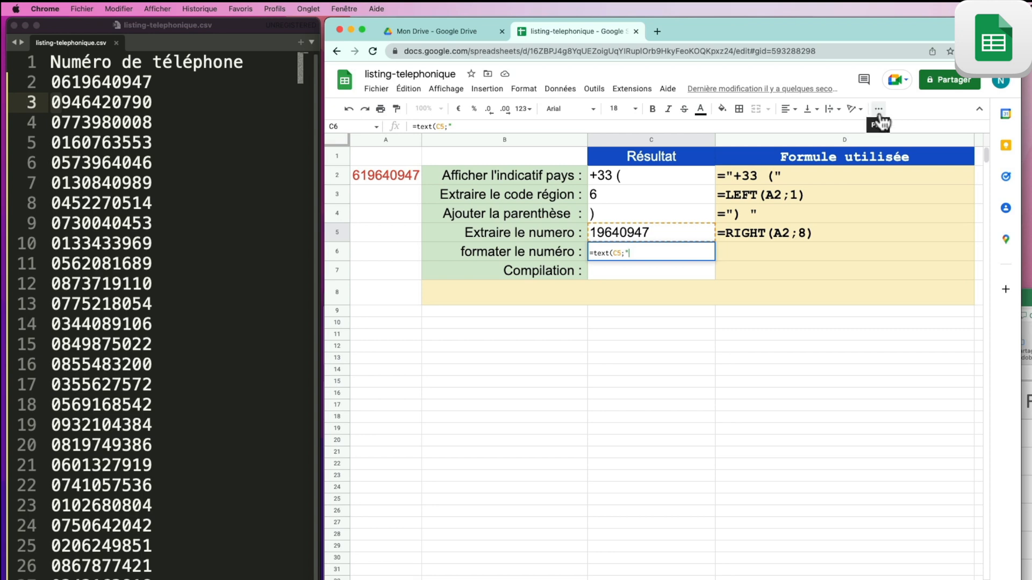
{"action": "type", "text": "0"}
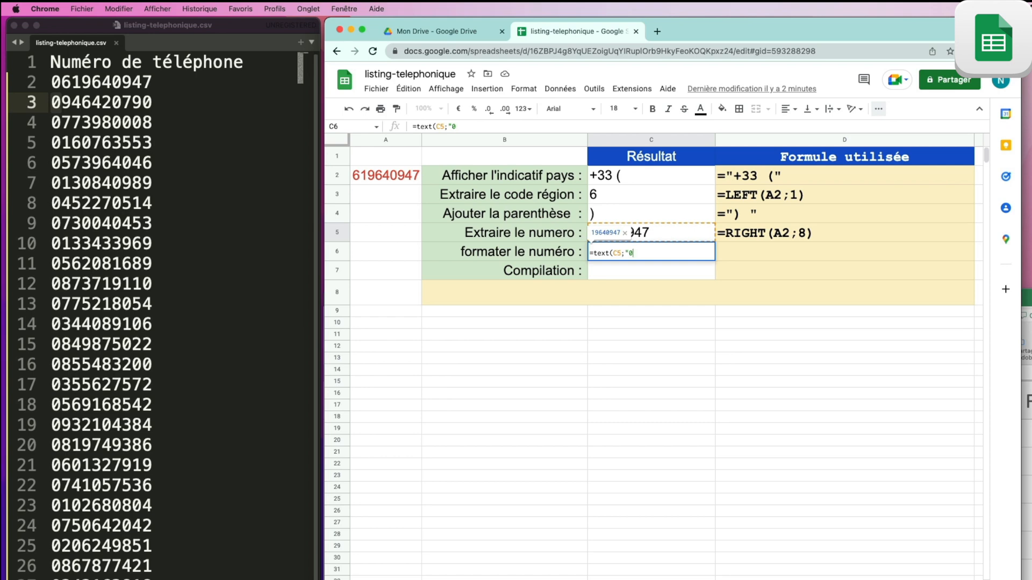
{"action": "type", "text": "0 00 00 00"}
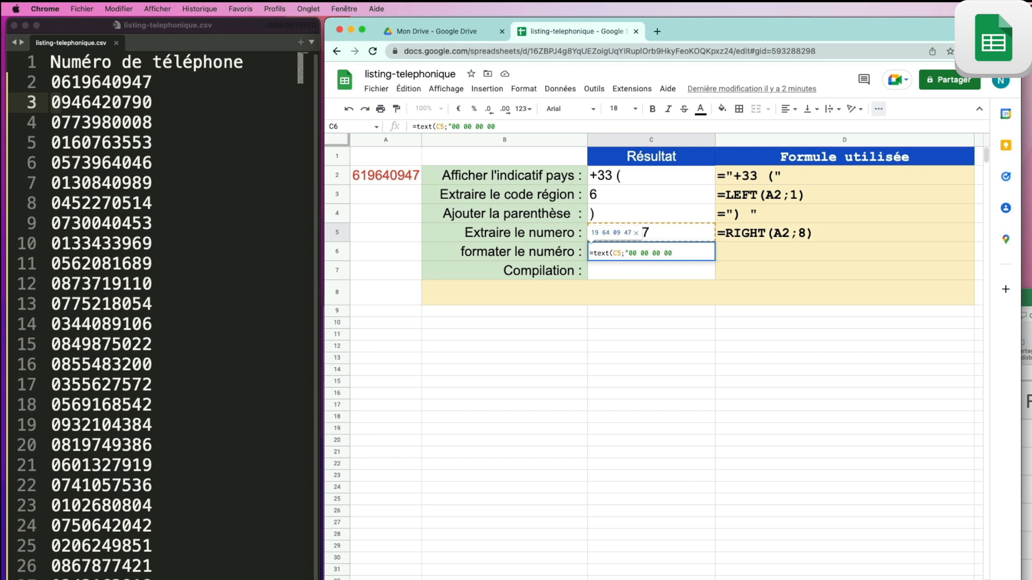
{"action": "type", "text": "\")"}
{"action": "key", "text": "Return"}
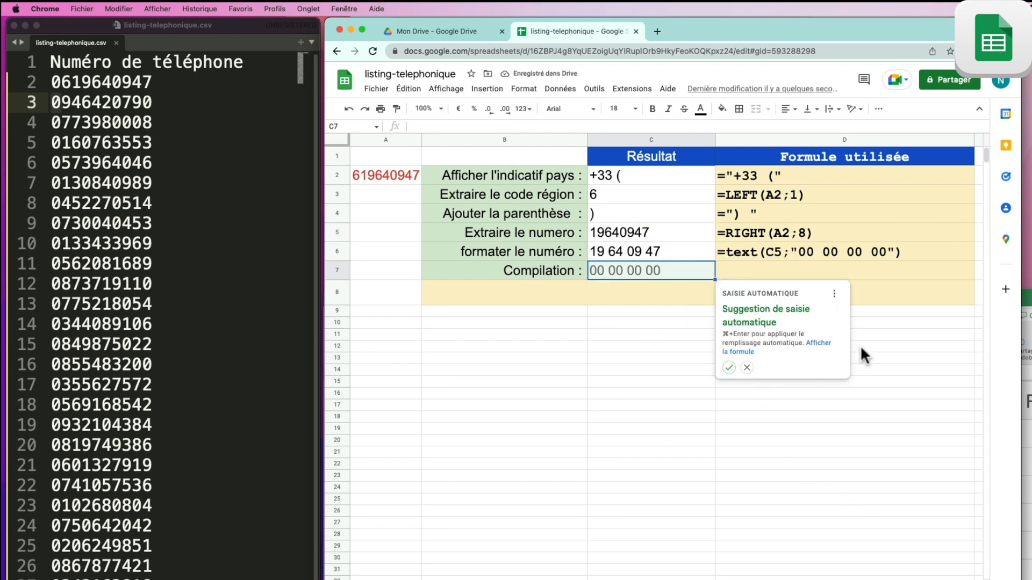
Step: Reject the autofill suggestion offered for the Compilation cell C7
{"action": "left_click", "coordinate": [746, 367]}
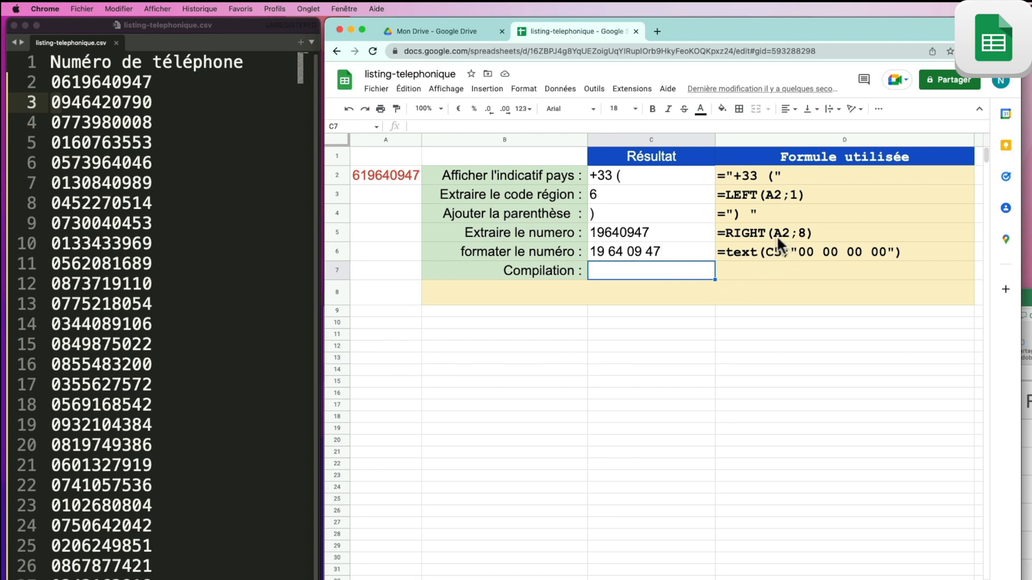
Step: Replace the C5 reference in C6 with RIGHT(A2;8) copied from C5's formula
{"action": "left_click", "coordinate": [678, 235]}
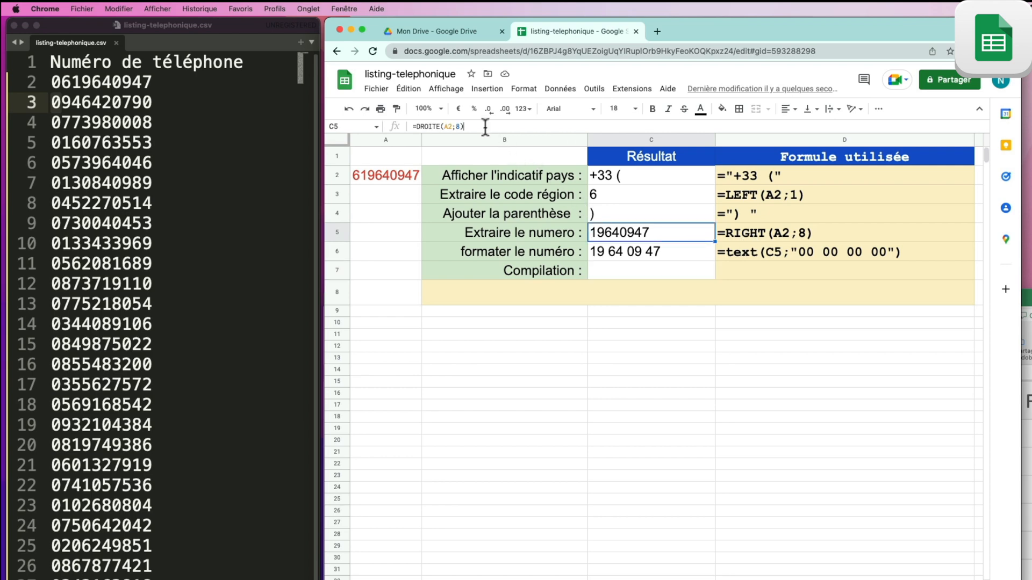
{"action": "left_click_drag", "start_coordinate": [485, 127], "coordinate": [422, 129]}
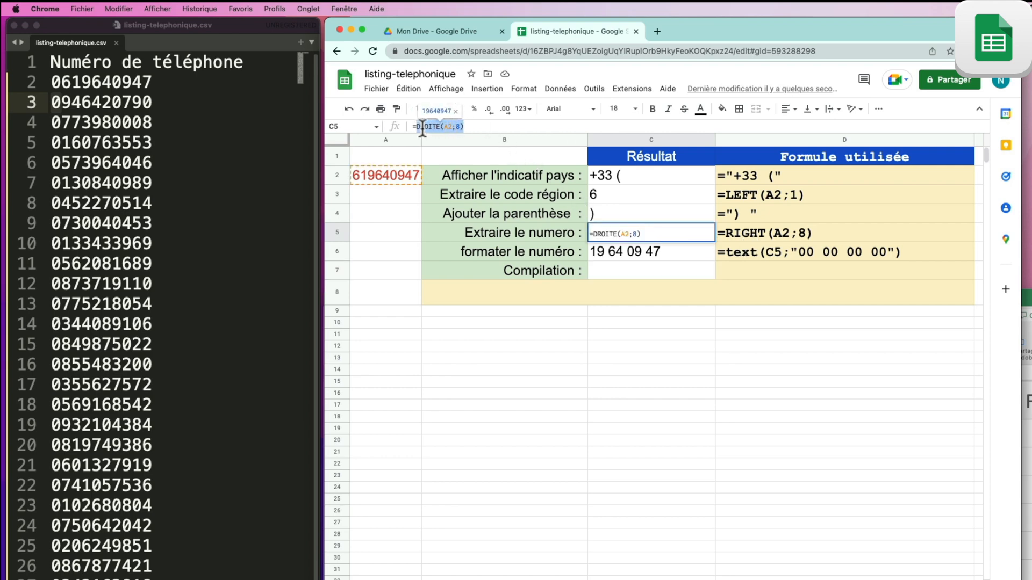
{"action": "right_click", "coordinate": [422, 129]}
{"action": "left_click", "coordinate": [483, 213]}
{"action": "left_click", "coordinate": [656, 251]}
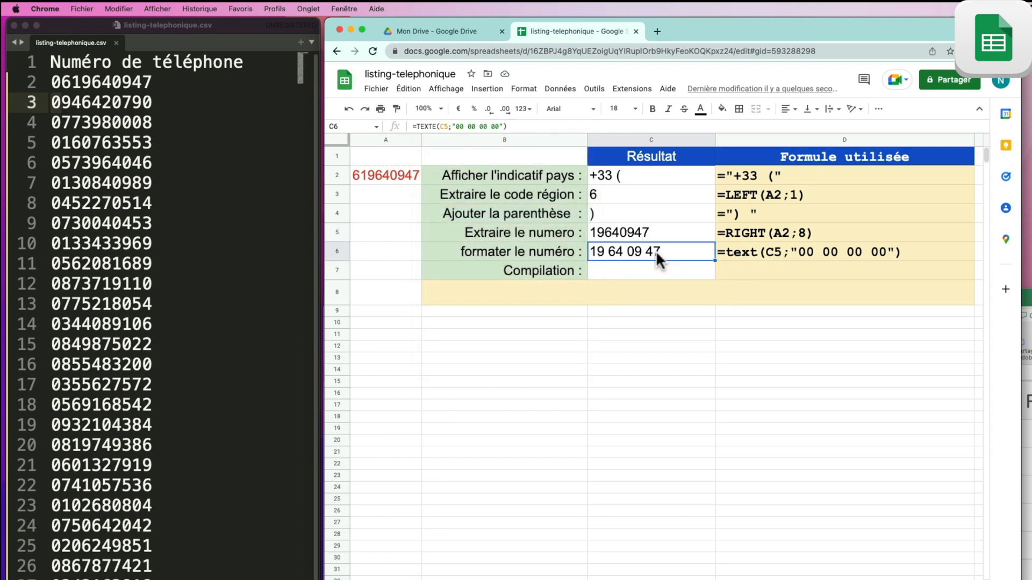
{"action": "left_click", "coordinate": [444, 127]}
{"action": "double_click", "coordinate": [444, 127]}
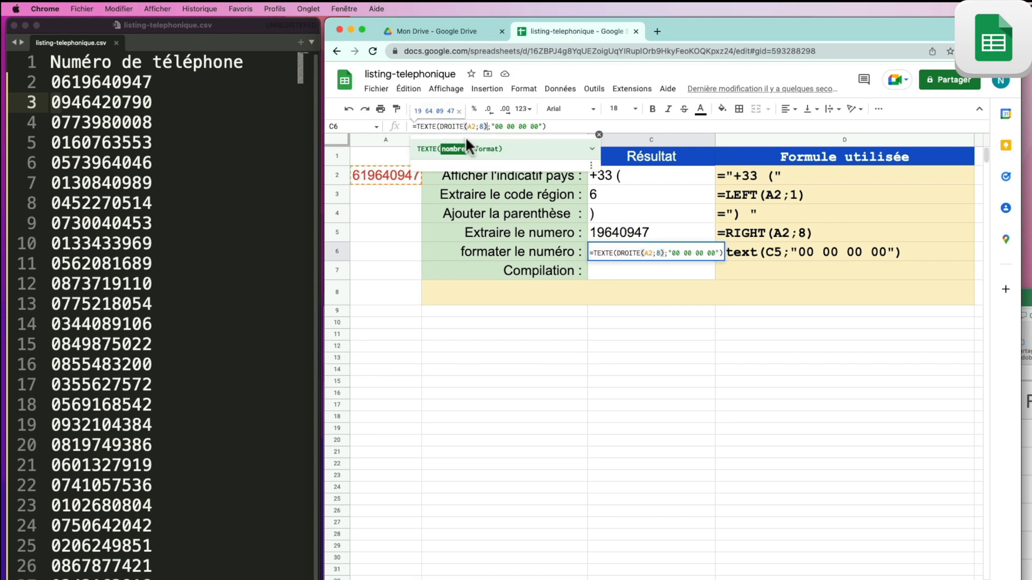
{"action": "key", "text": "Return"}
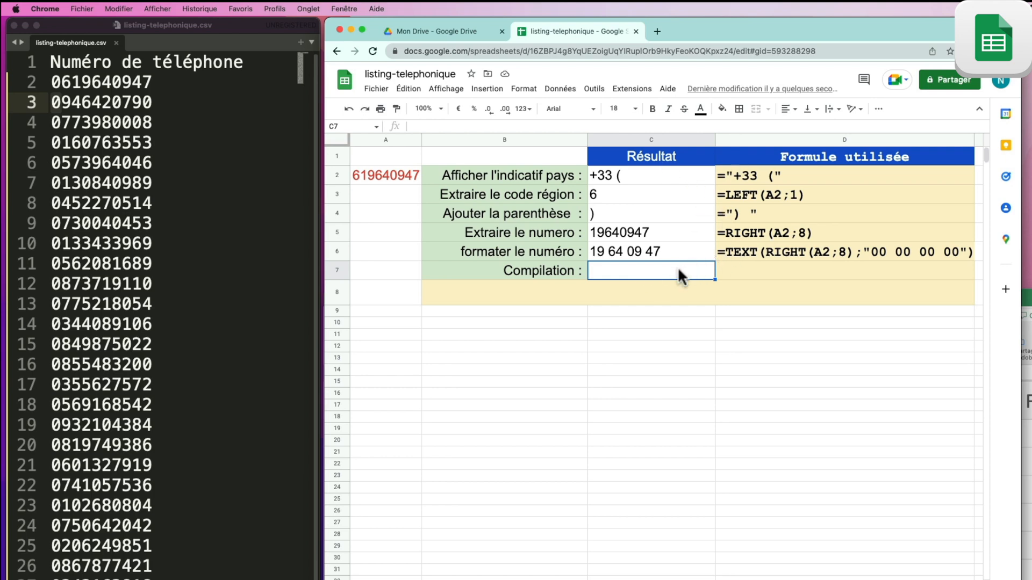
Step: Copy C2's ="+33 (" formula into C7 so it shows +33 (
{"action": "left_click", "coordinate": [605, 177]}
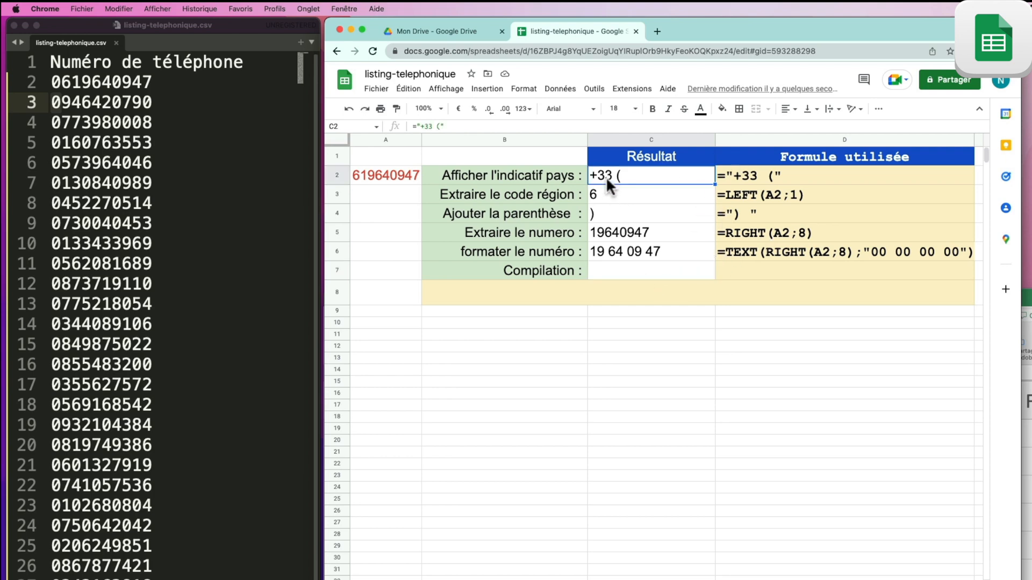
{"action": "left_click_drag", "start_coordinate": [444, 126], "coordinate": [406, 123]}
{"action": "right_click", "coordinate": [433, 128]}
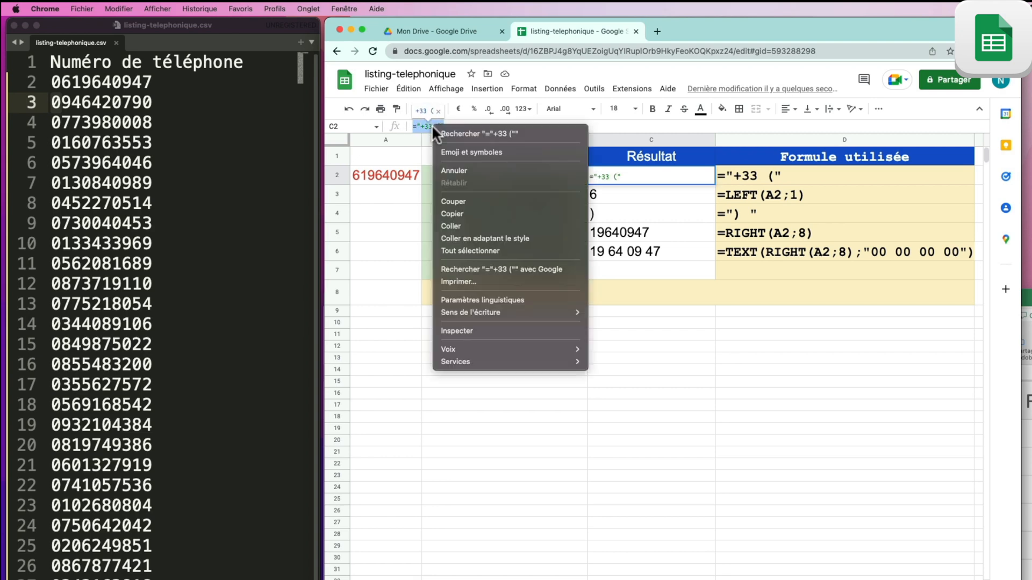
{"action": "left_click", "coordinate": [480, 208]}
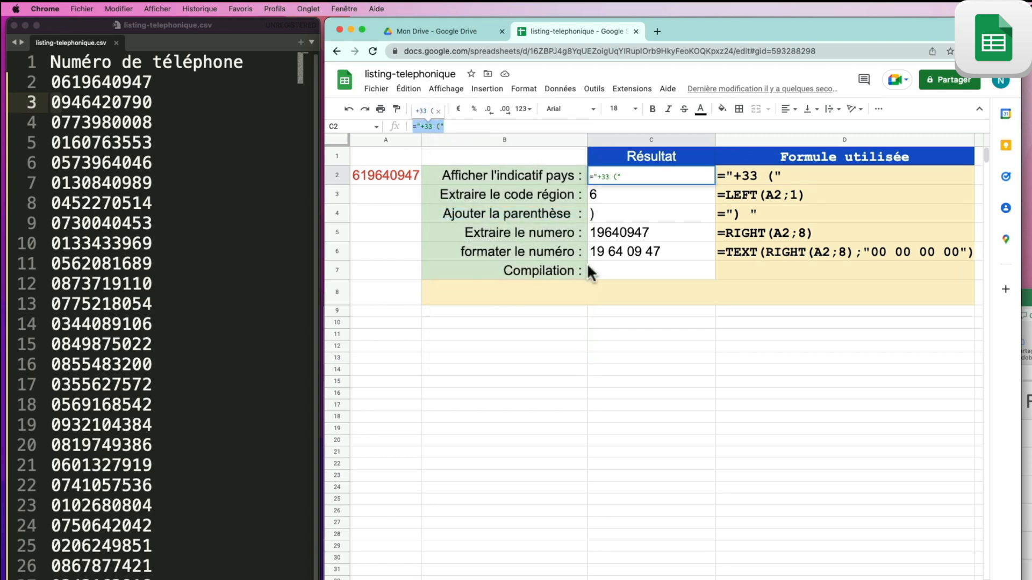
{"action": "left_click", "coordinate": [601, 265]}
{"action": "double_click", "coordinate": [601, 266]}
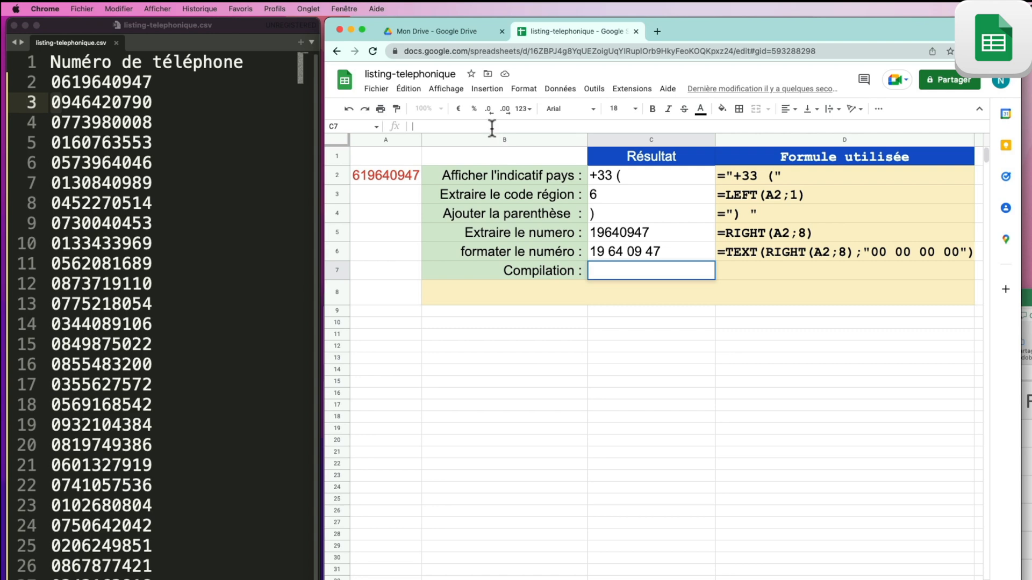
{"action": "right_click", "coordinate": [624, 269]}
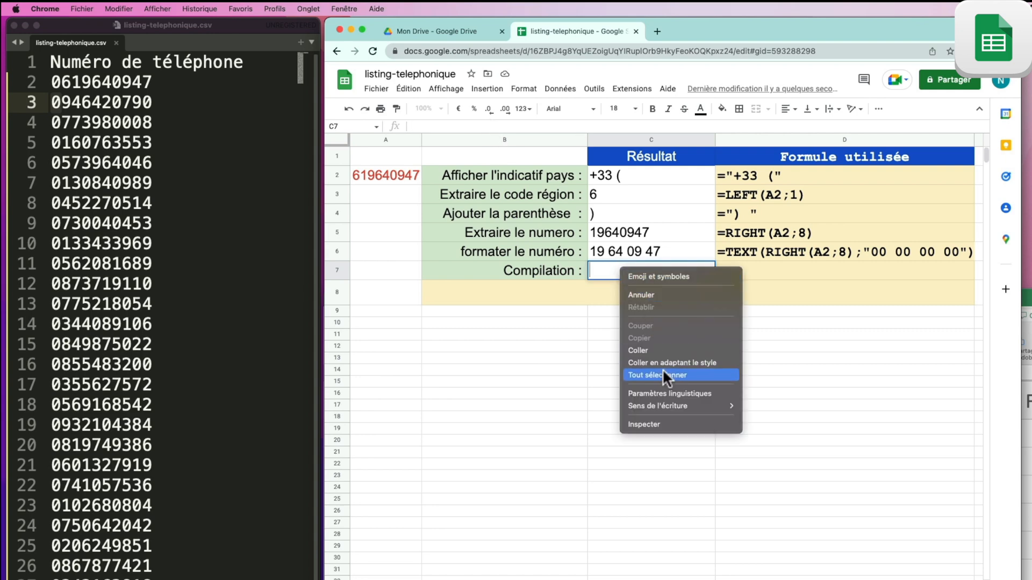
{"action": "left_click", "coordinate": [661, 350]}
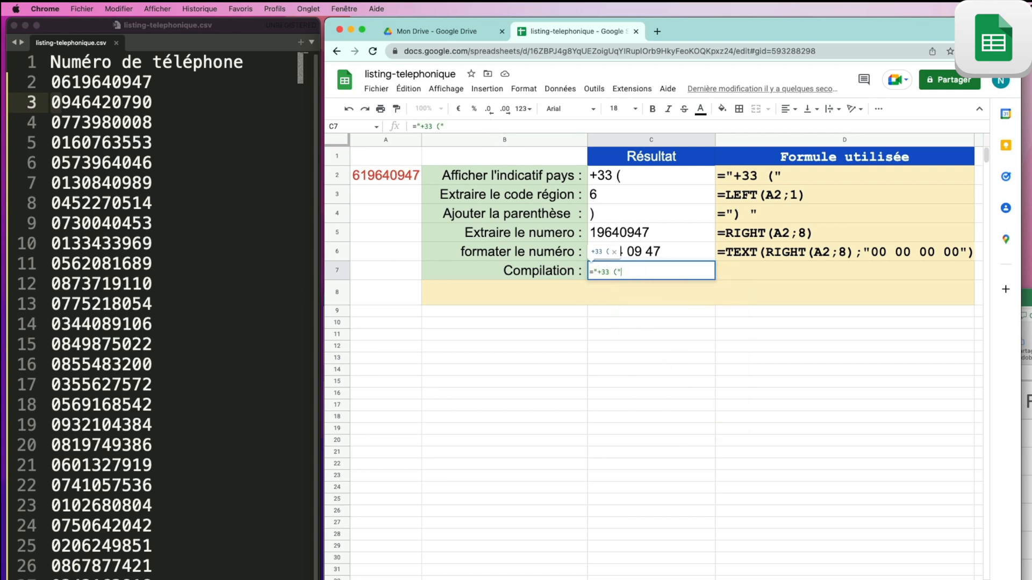
{"action": "key", "text": "Return"}
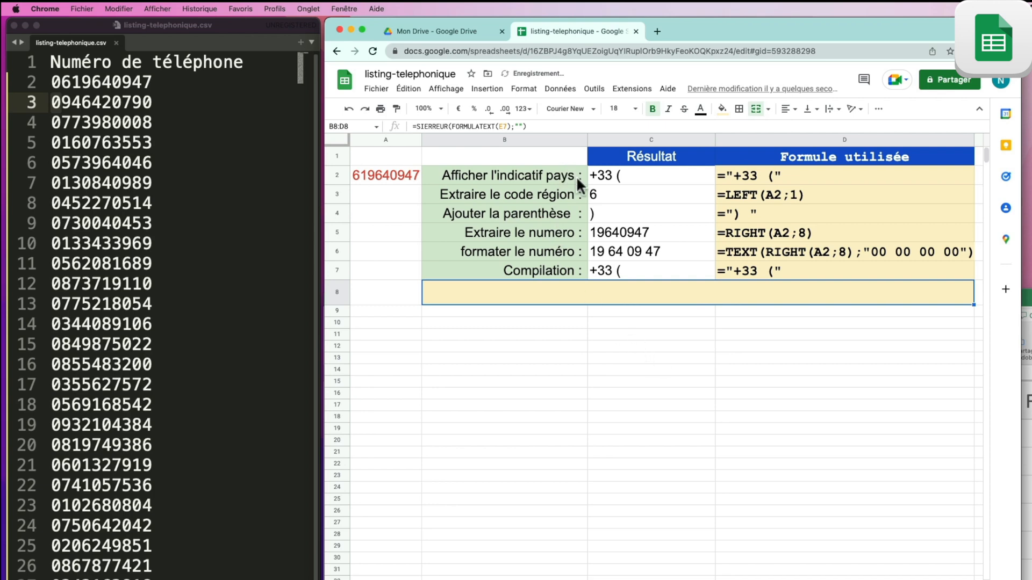
Step: Append &LEFT(A2;1), copied from C3, to C7's formula so it shows +33 (6
{"action": "left_click", "coordinate": [614, 192]}
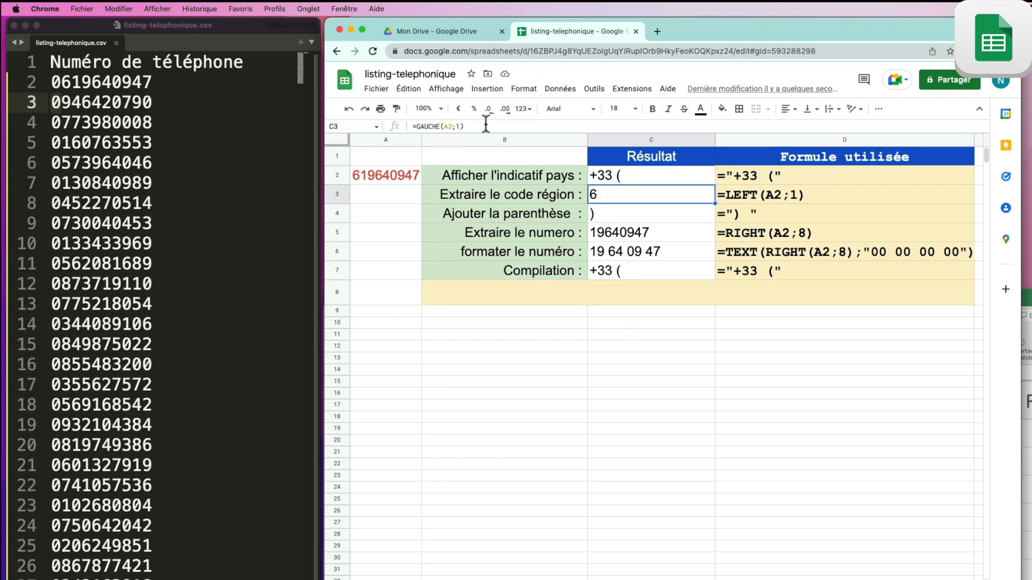
{"action": "left_click_drag", "start_coordinate": [485, 124], "coordinate": [420, 128]}
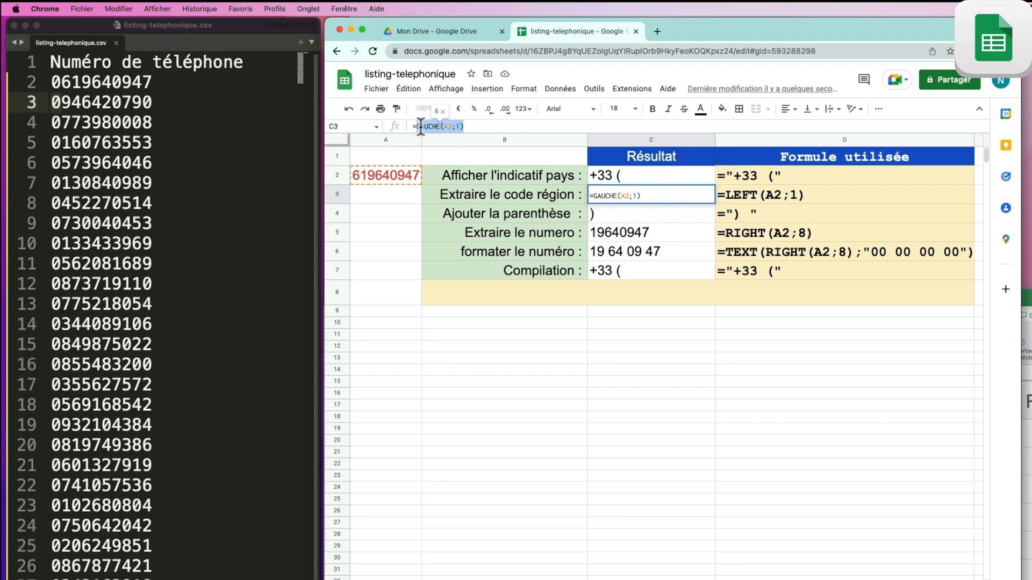
{"action": "right_click", "coordinate": [428, 127]}
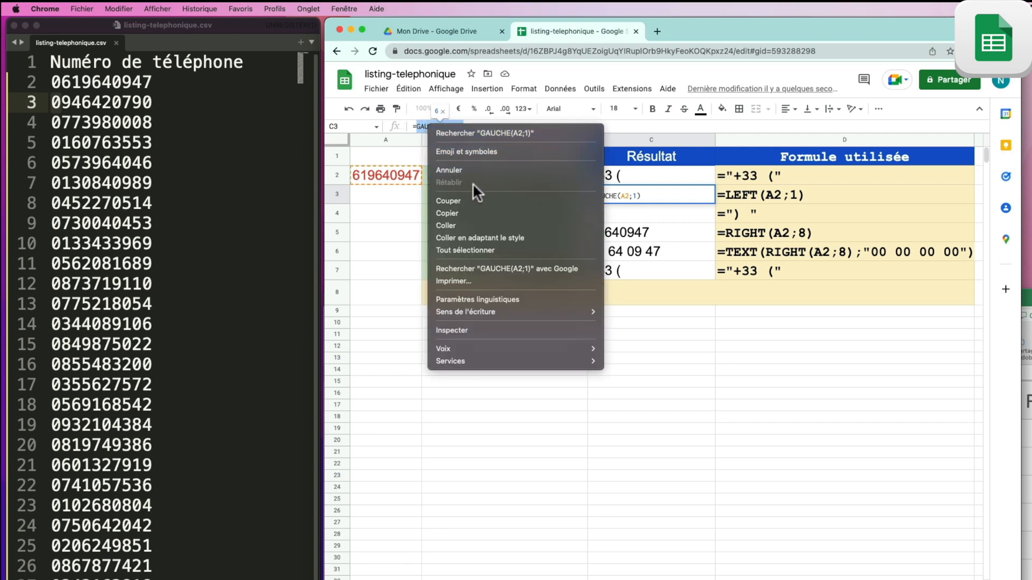
{"action": "left_click", "coordinate": [465, 212]}
{"action": "left_click", "coordinate": [634, 270]}
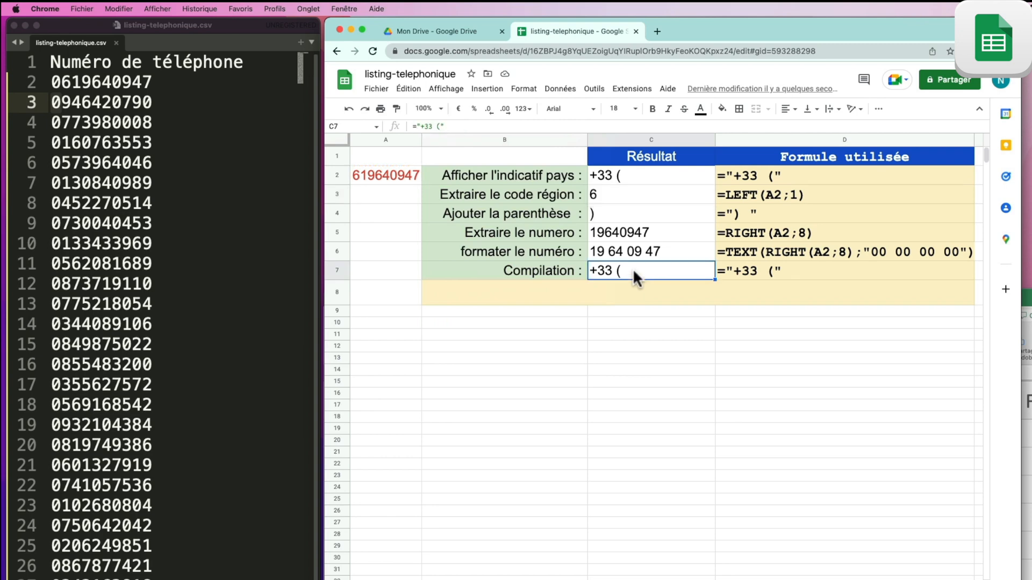
{"action": "left_click", "coordinate": [470, 127]}
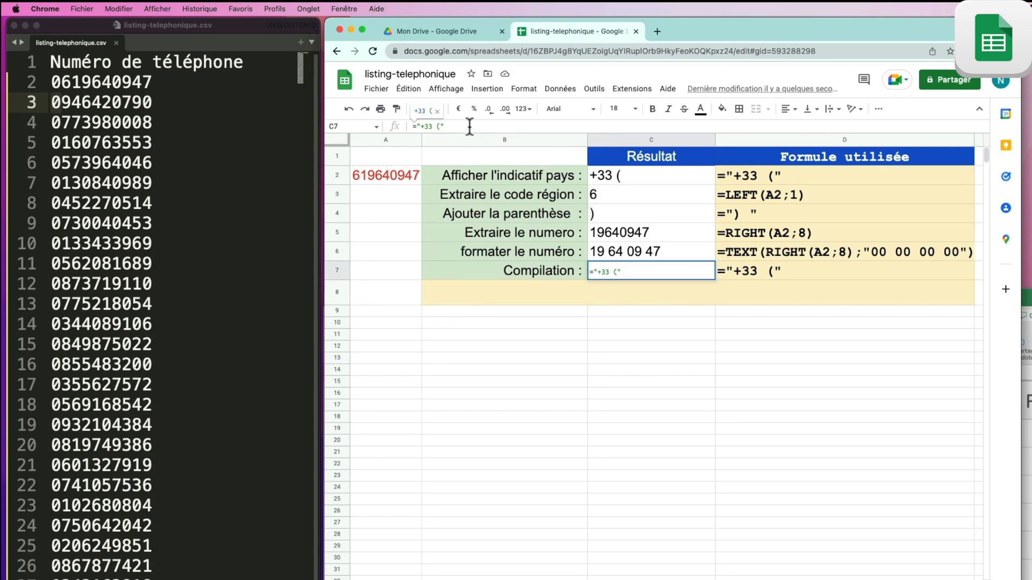
{"action": "type", "text": "&"}
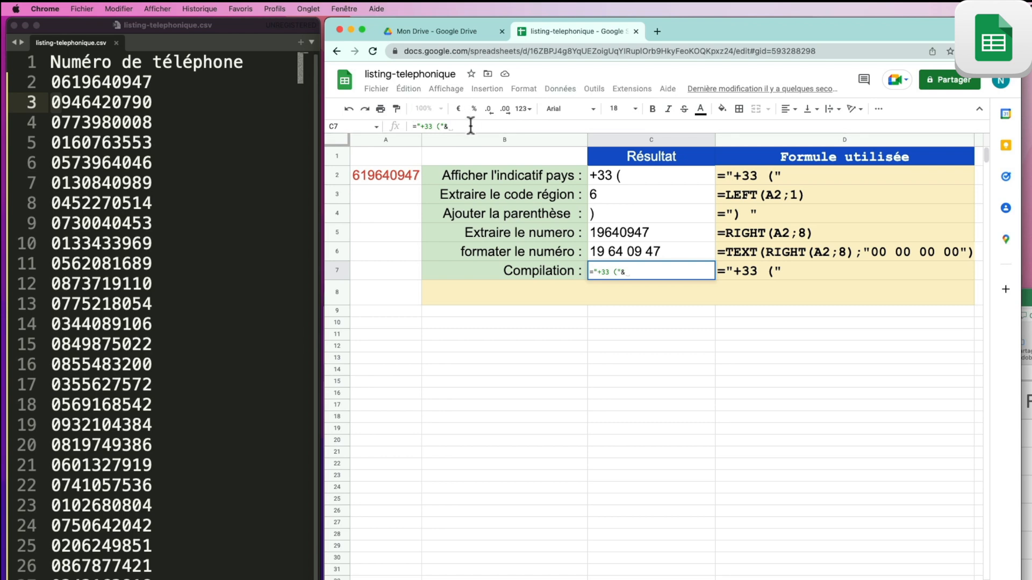
{"action": "right_click", "coordinate": [470, 125]}
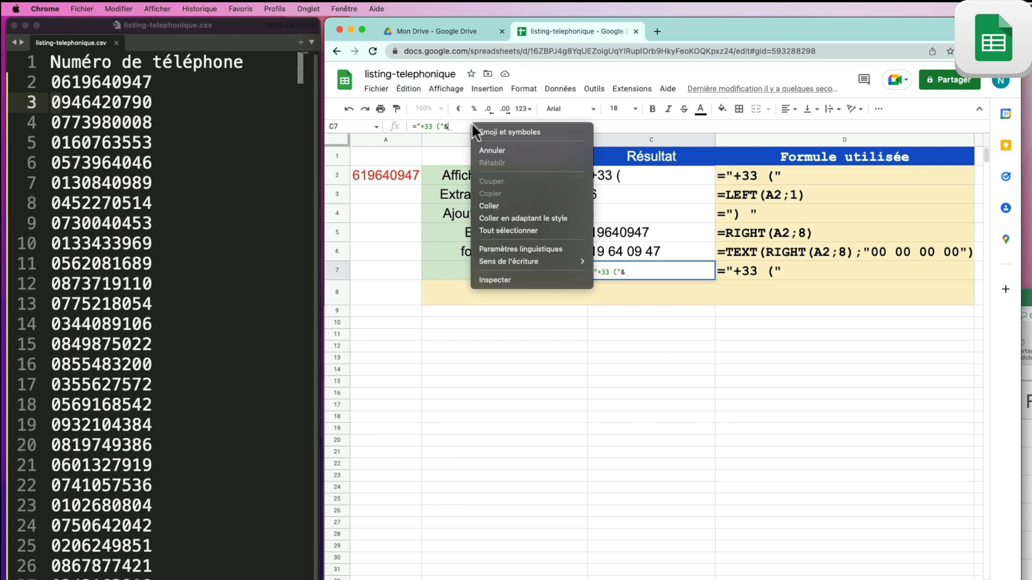
{"action": "left_click", "coordinate": [517, 205]}
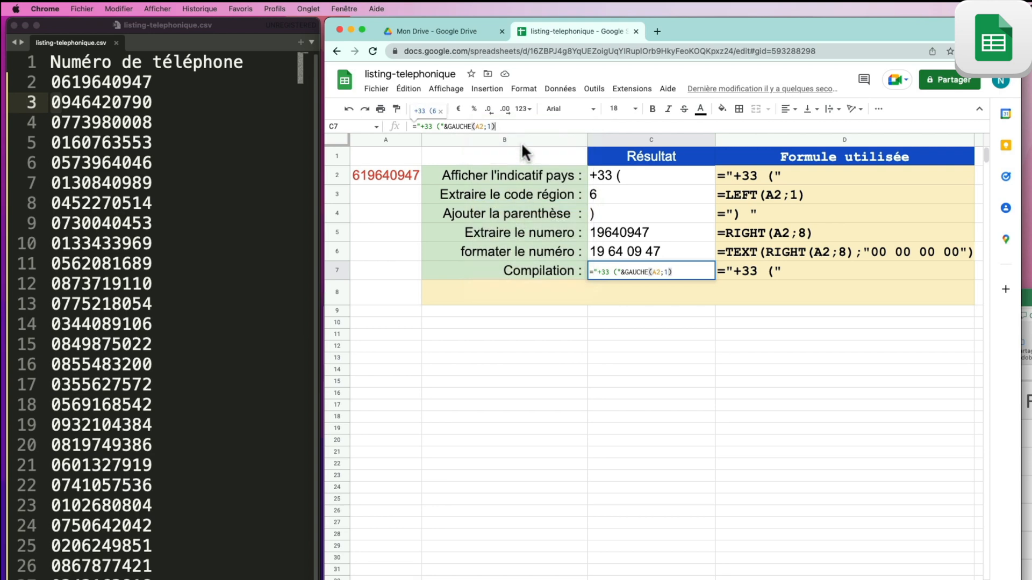
{"action": "key", "text": "Return"}
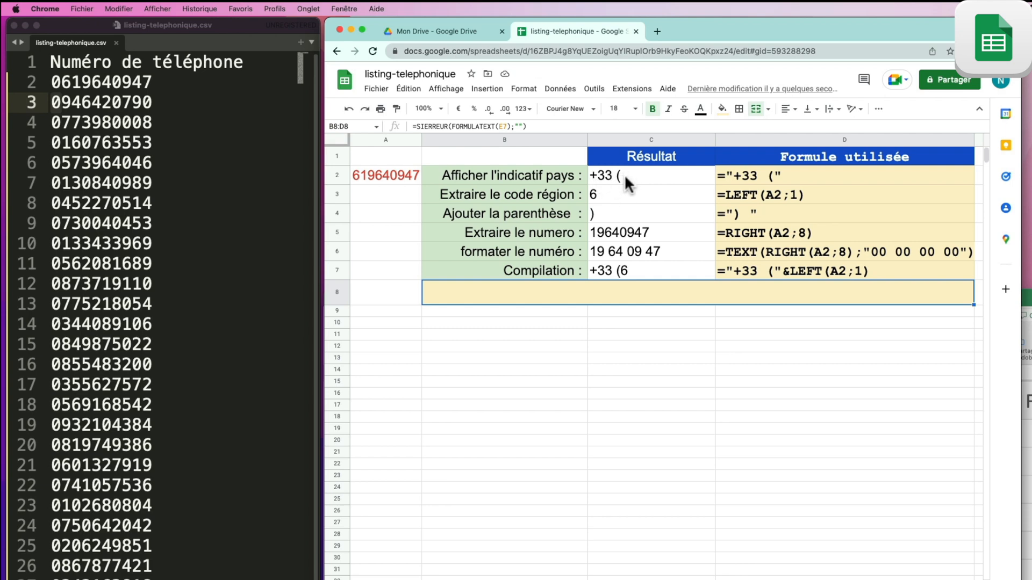
Step: Append &") " to C7's formula so it shows +33 (6) with the closing parenthesis
{"action": "left_click", "coordinate": [616, 213]}
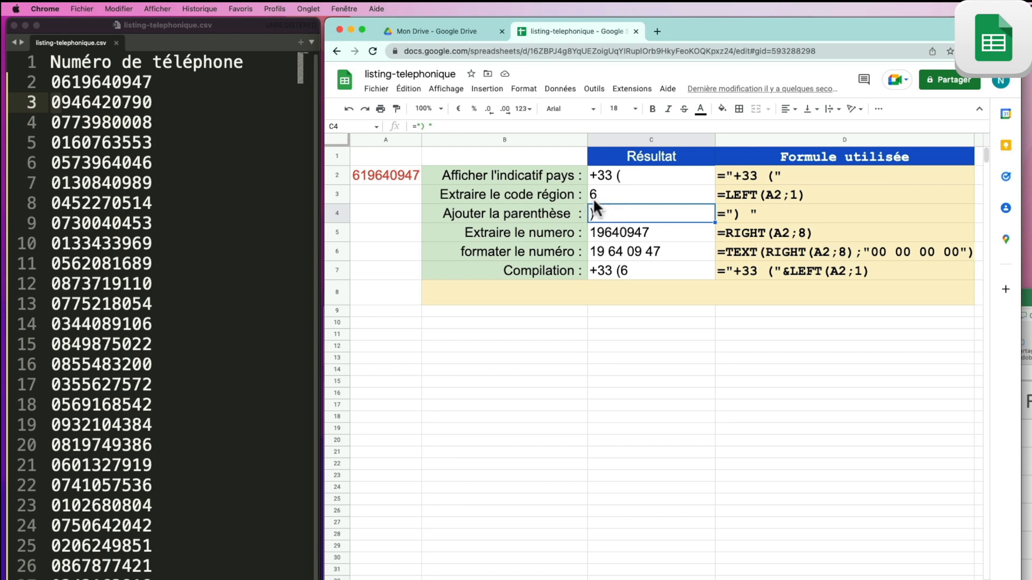
{"action": "left_click", "coordinate": [470, 127]}
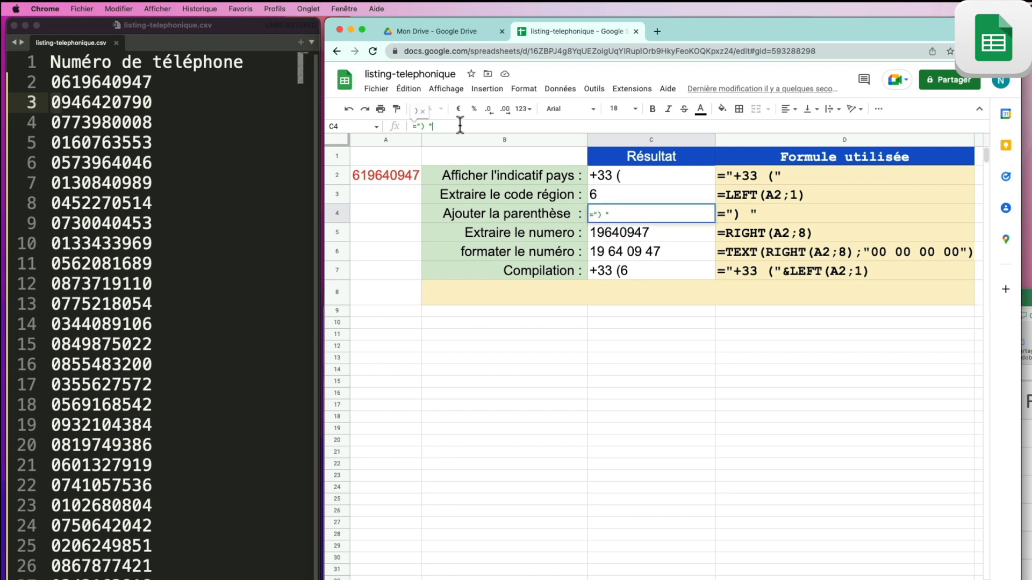
{"action": "double_click", "coordinate": [422, 127]}
{"action": "left_click", "coordinate": [421, 127]}
{"action": "right_click", "coordinate": [428, 127]}
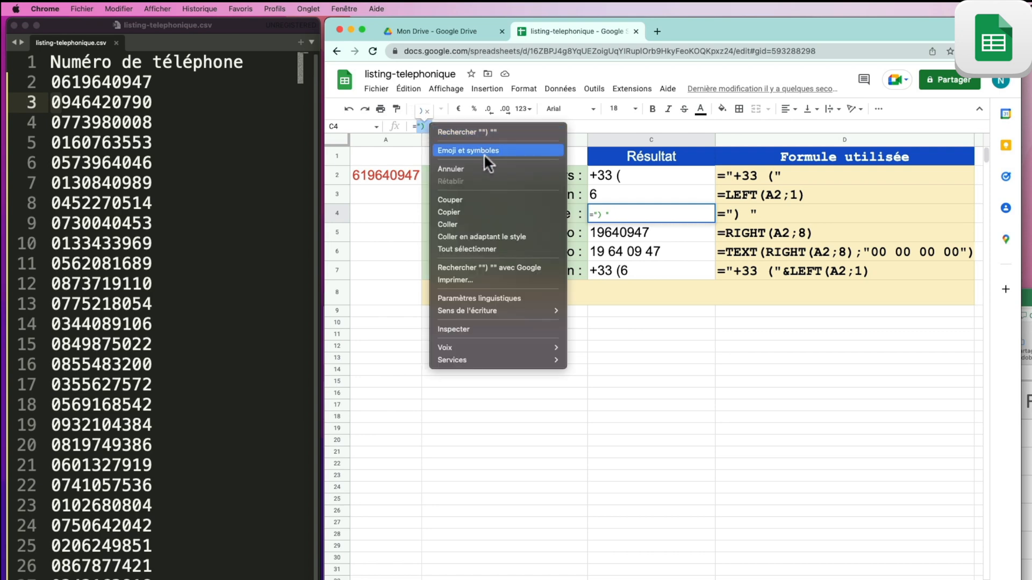
{"action": "left_click", "coordinate": [483, 210]}
{"action": "left_click", "coordinate": [622, 273]}
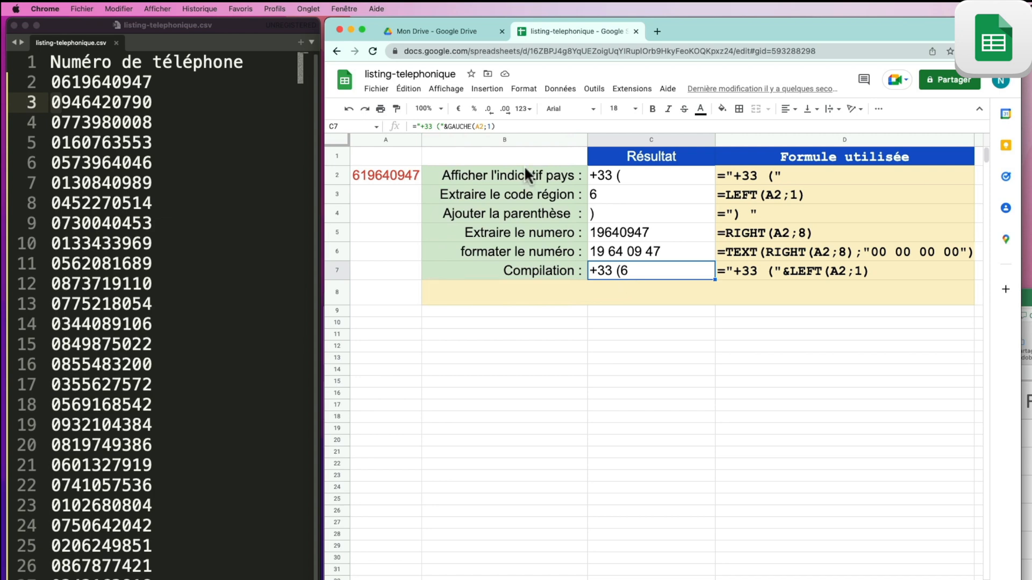
{"action": "left_click", "coordinate": [514, 125]}
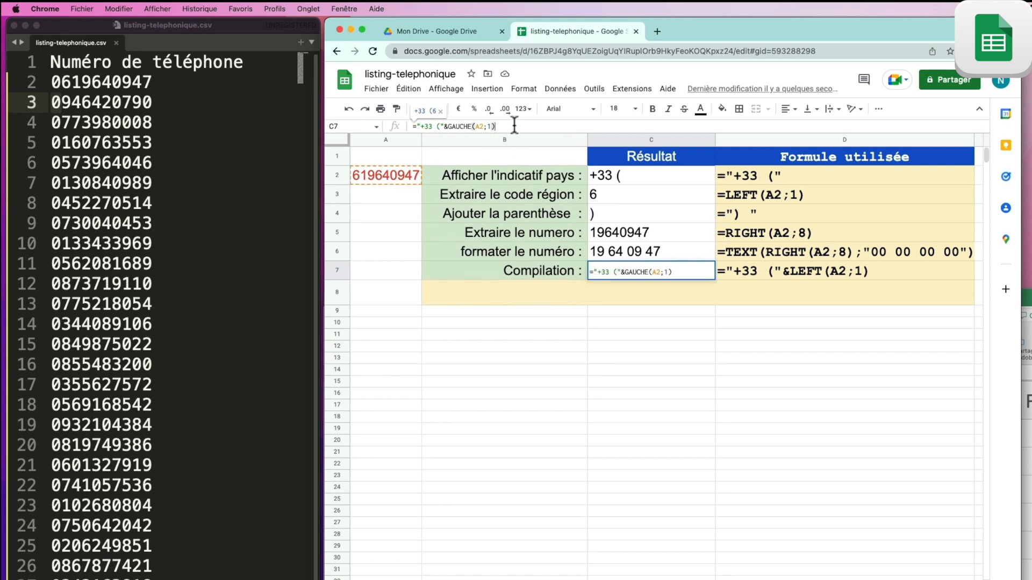
{"action": "type", "text": "&"}
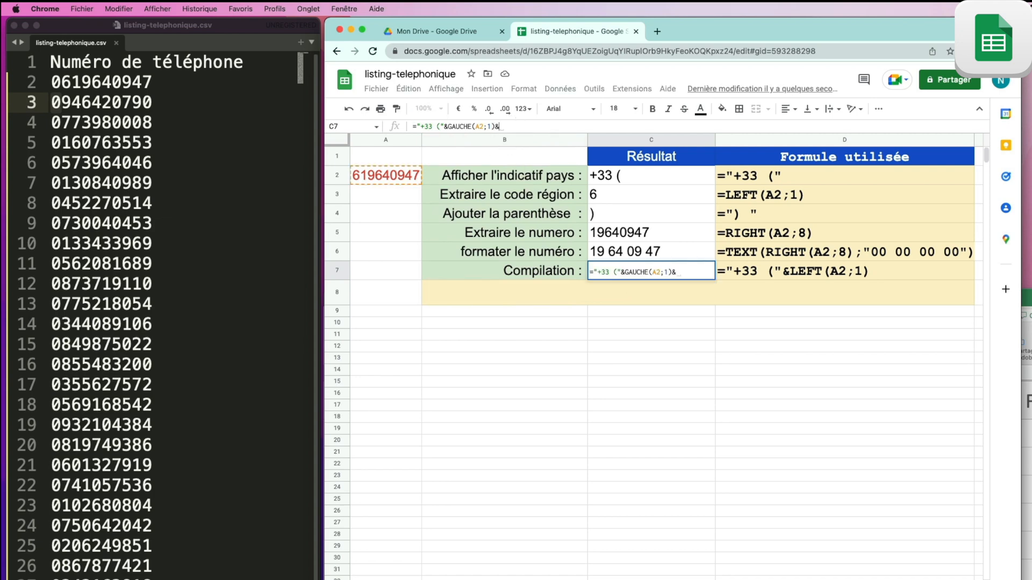
{"action": "type", "text": "\") \""}
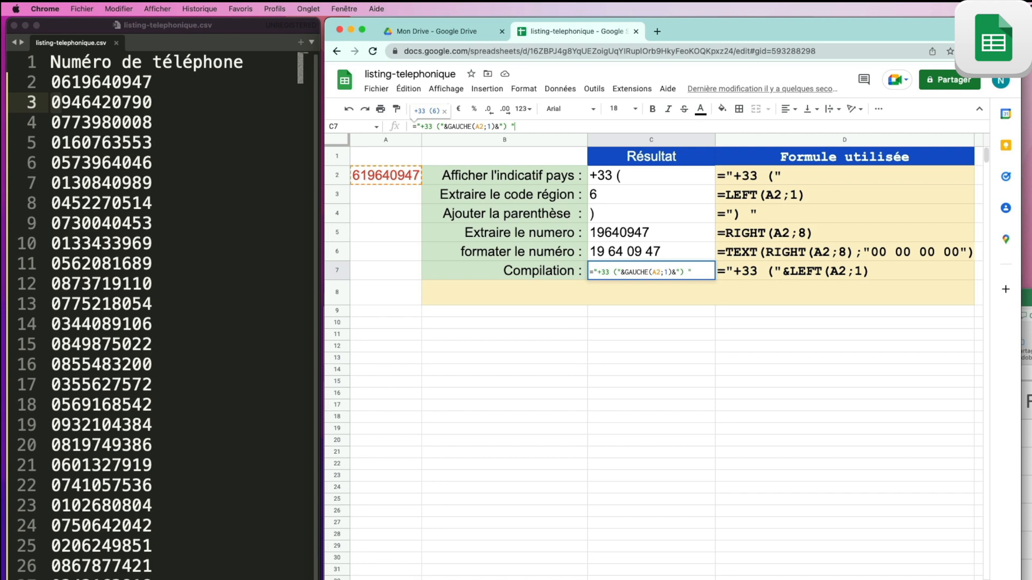
{"action": "key", "text": "Return"}
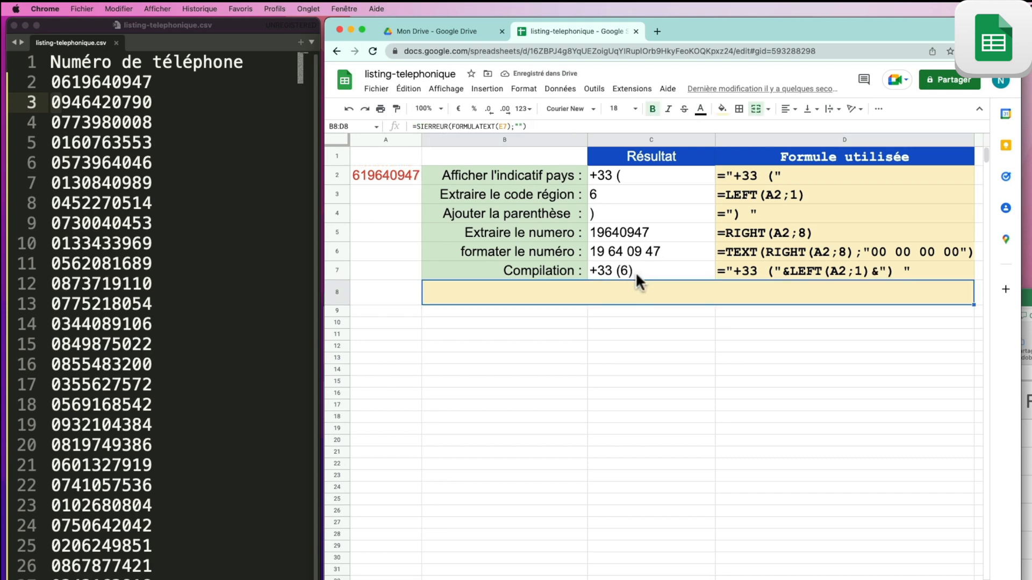
{"action": "left_click", "coordinate": [630, 249]}
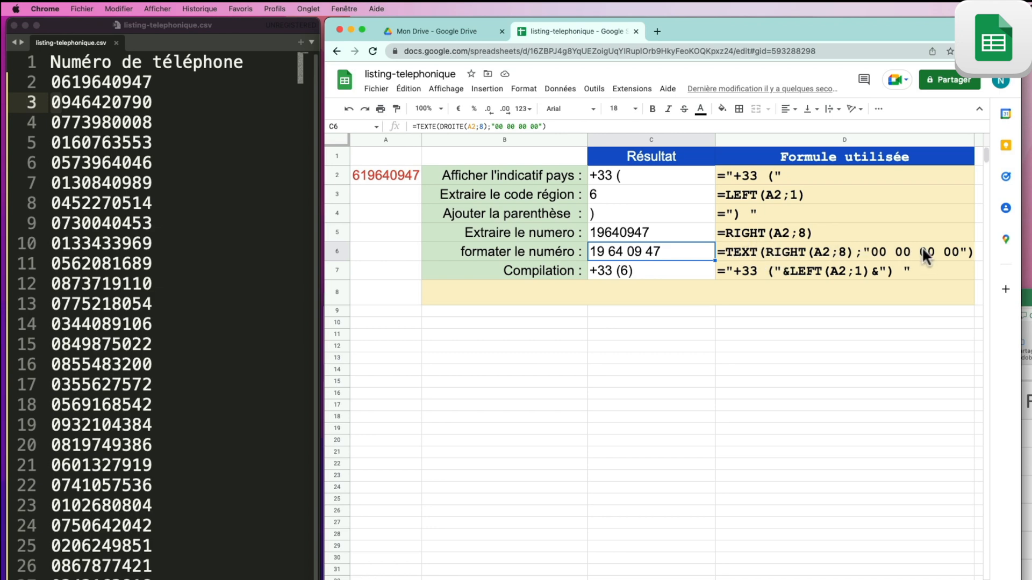
{"action": "left_click_drag", "start_coordinate": [546, 127], "coordinate": [417, 129]}
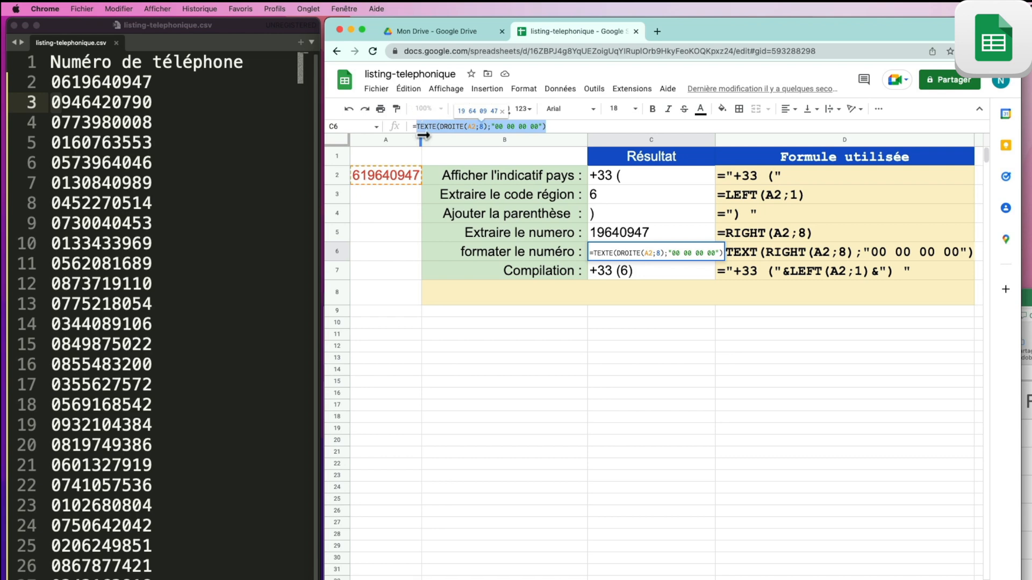
{"action": "right_click", "coordinate": [431, 127]}
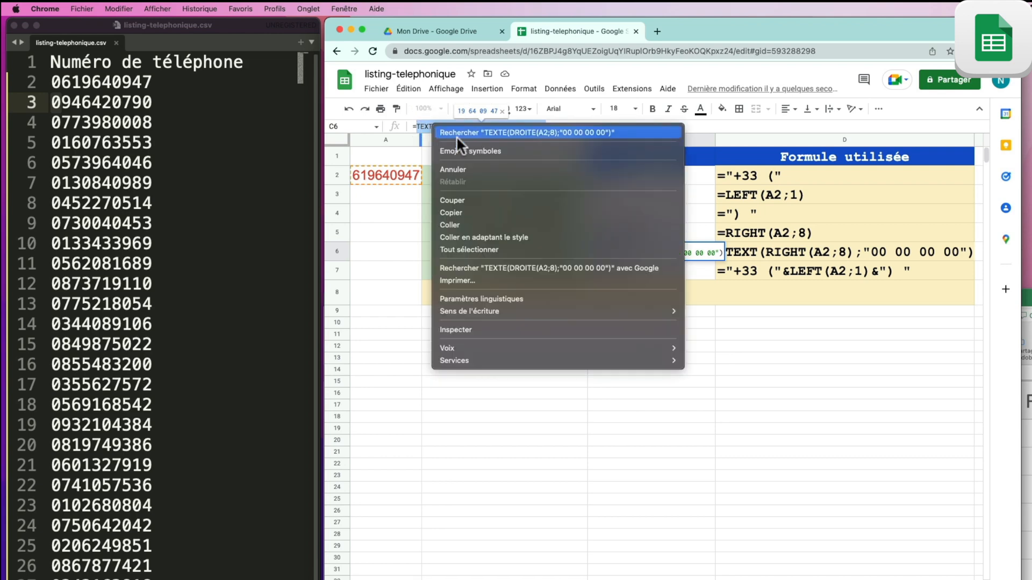
{"action": "left_click", "coordinate": [484, 212]}
{"action": "left_click", "coordinate": [644, 272]}
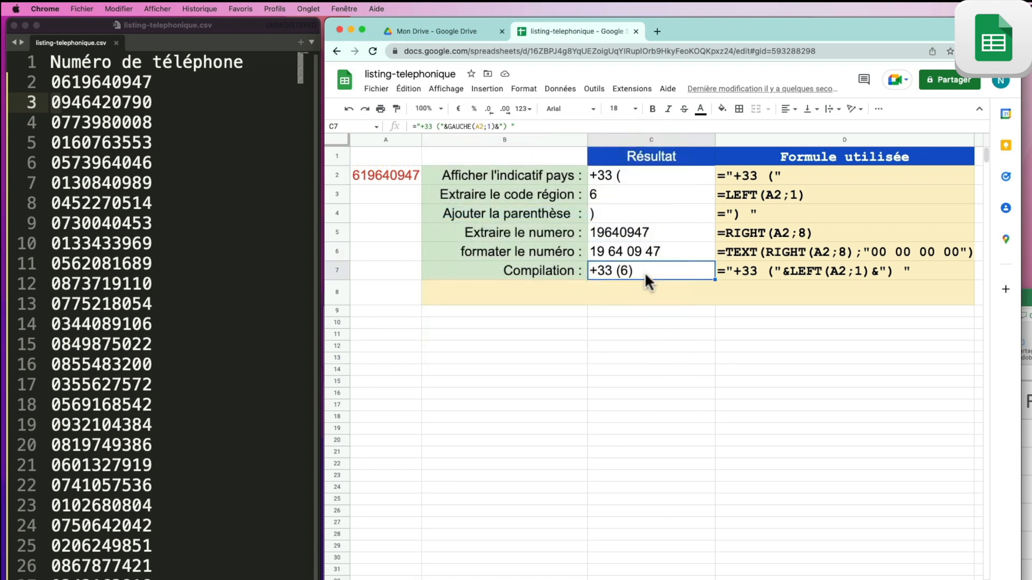
{"action": "left_click", "coordinate": [552, 127]}
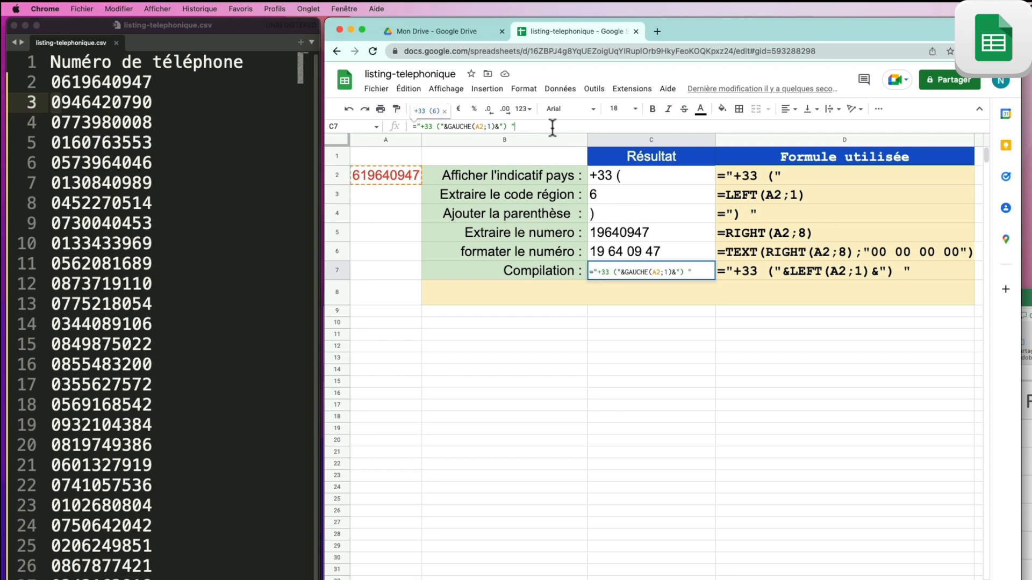
{"action": "type", "text": "&"}
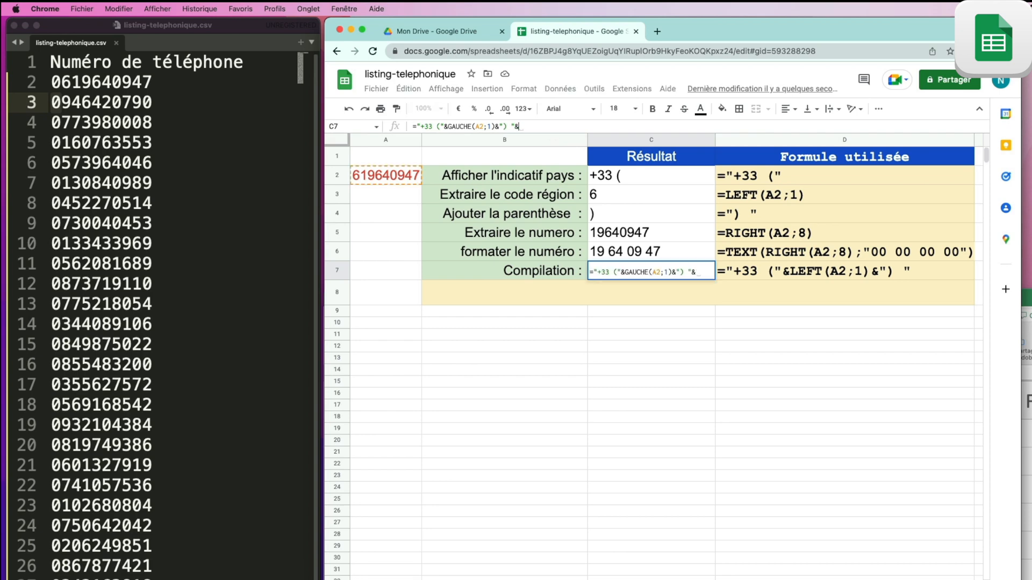
{"action": "key", "text": "super+v"}
{"action": "key", "text": "Return"}
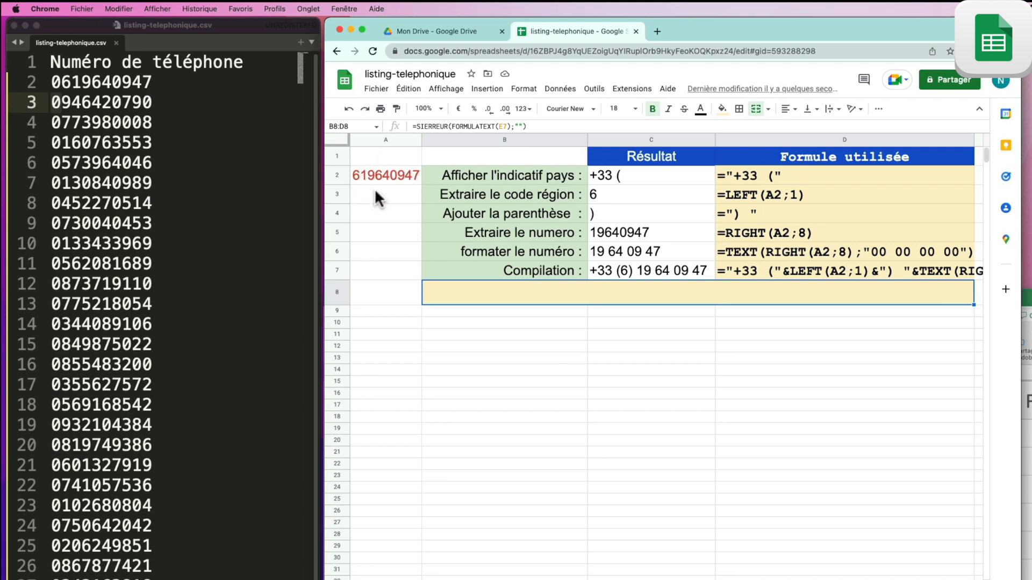
Step: Check the phone-number sheet, then copy C7's full concatenated formula from the formula bar
{"action": "left_click", "coordinate": [464, 573]}
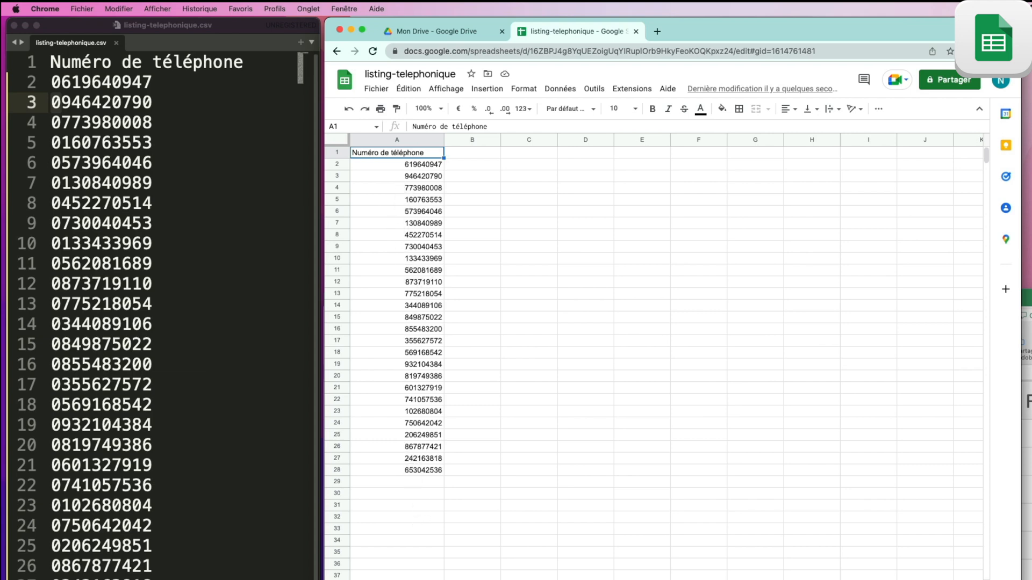
{"action": "key", "text": "alt+Down"}
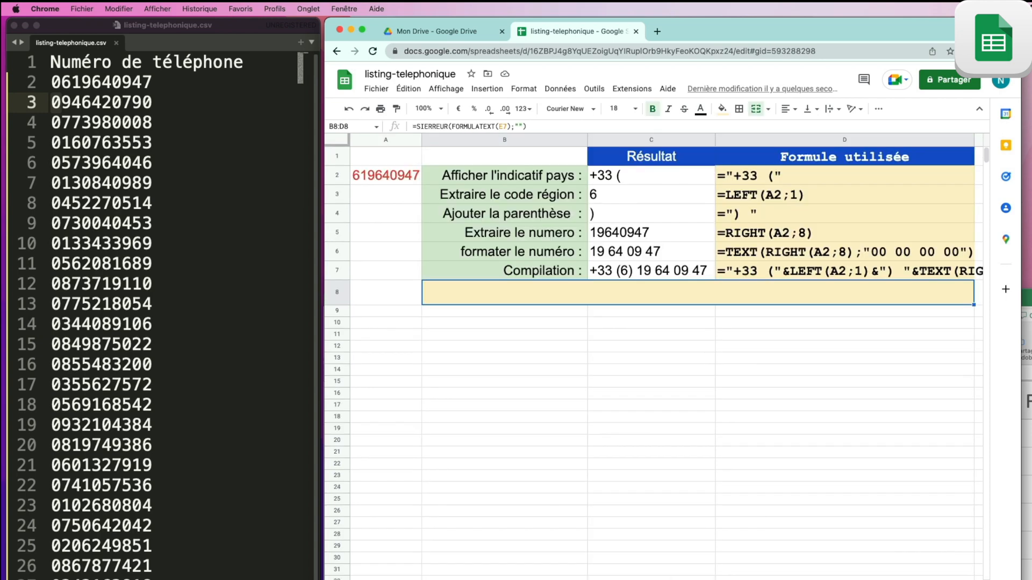
{"action": "left_click", "coordinate": [650, 269]}
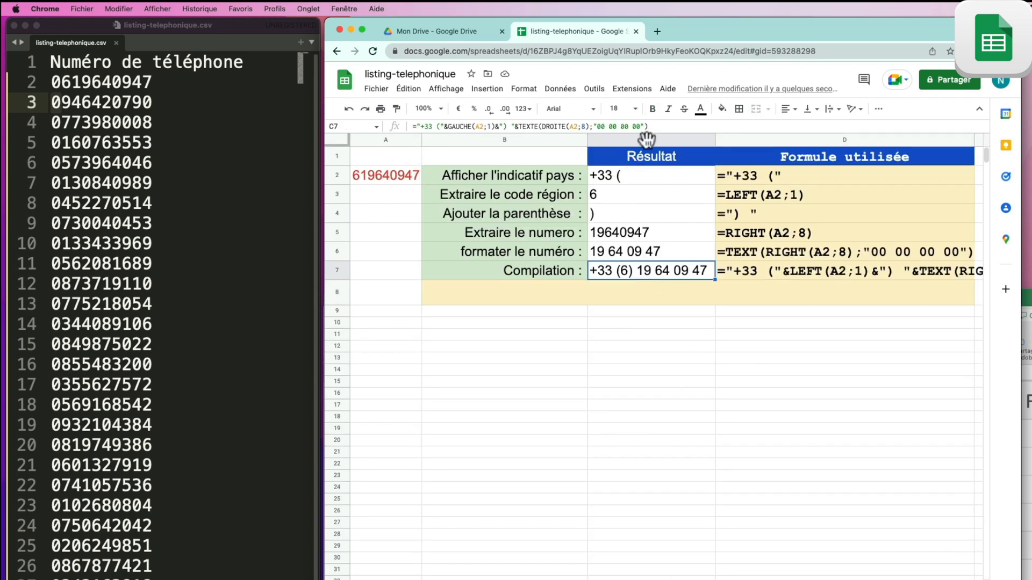
{"action": "left_click_drag", "start_coordinate": [681, 126], "coordinate": [410, 129]}
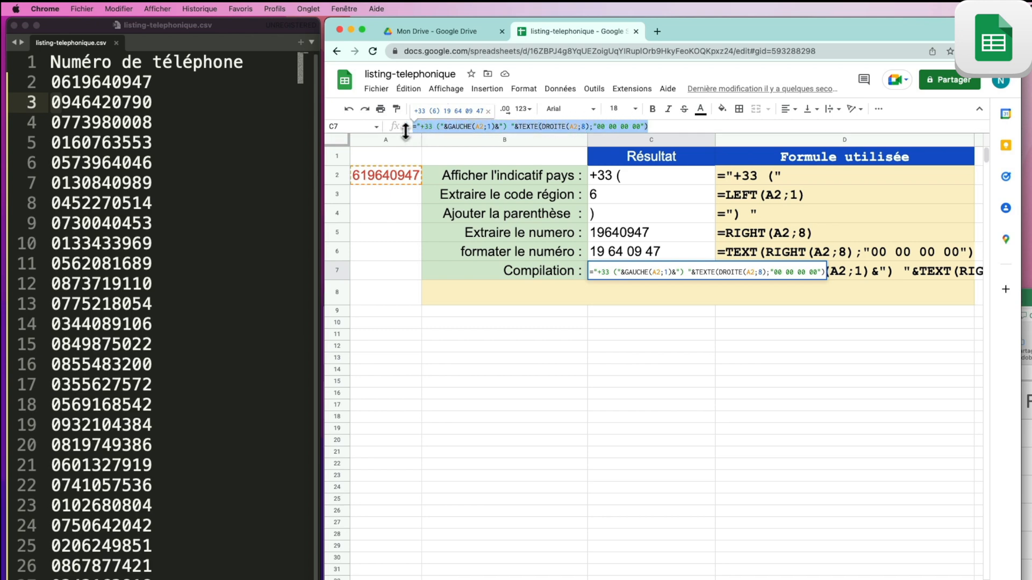
{"action": "right_click", "coordinate": [433, 123]}
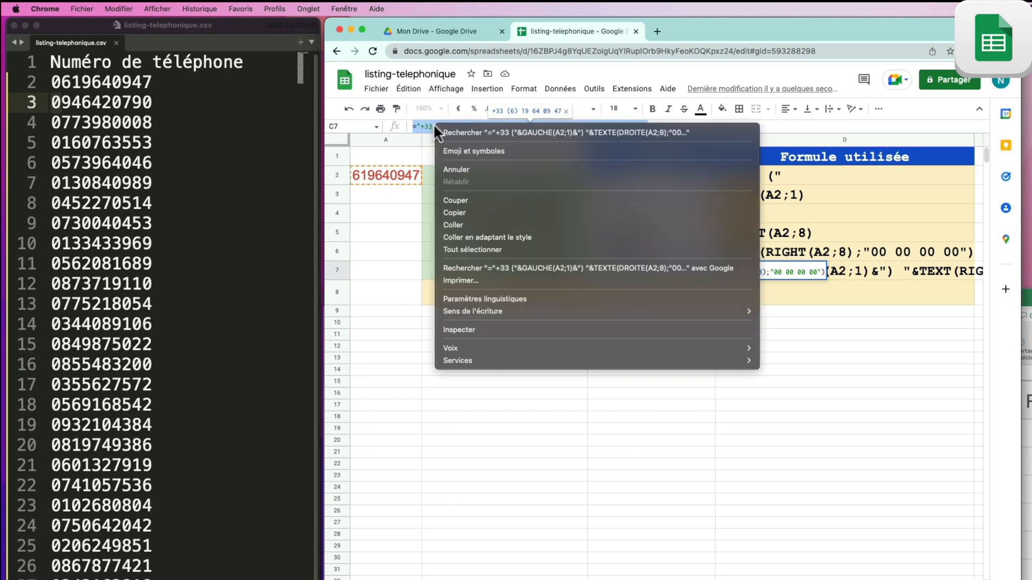
{"action": "left_click", "coordinate": [478, 211]}
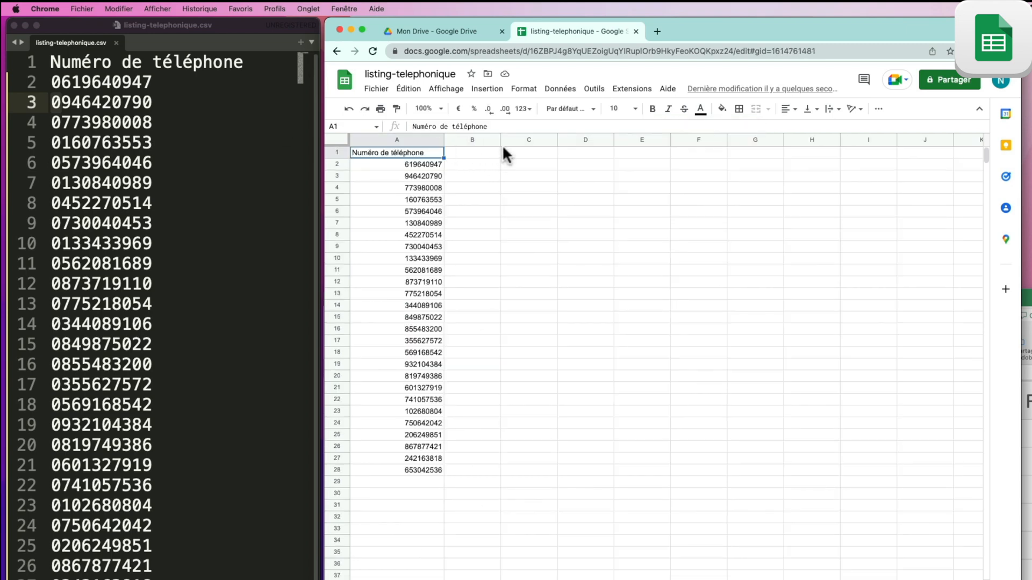
{"action": "left_click_drag", "start_coordinate": [501, 139], "coordinate": [550, 144]}
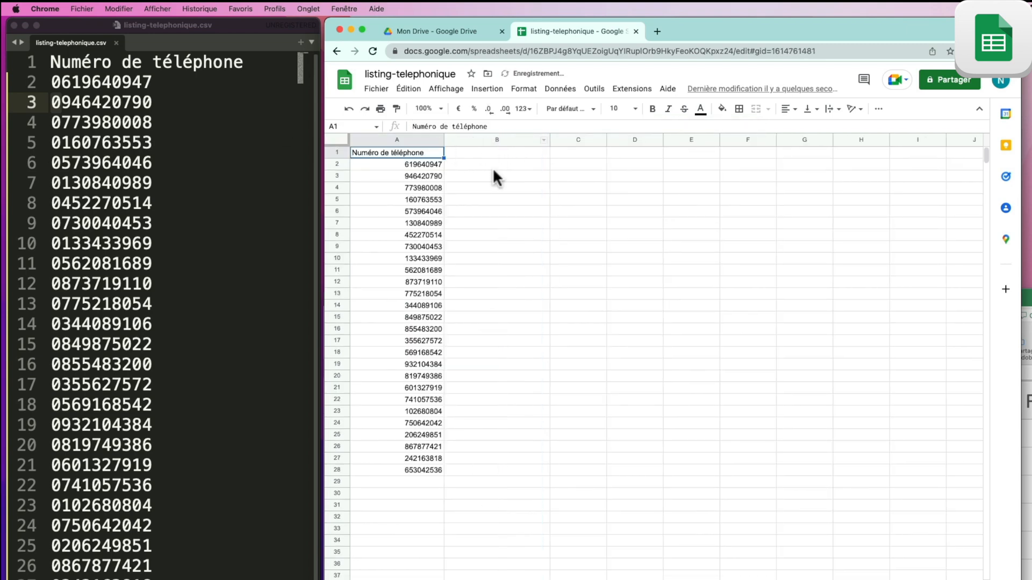
{"action": "double_click", "coordinate": [484, 164]}
{"action": "right_click", "coordinate": [485, 164]}
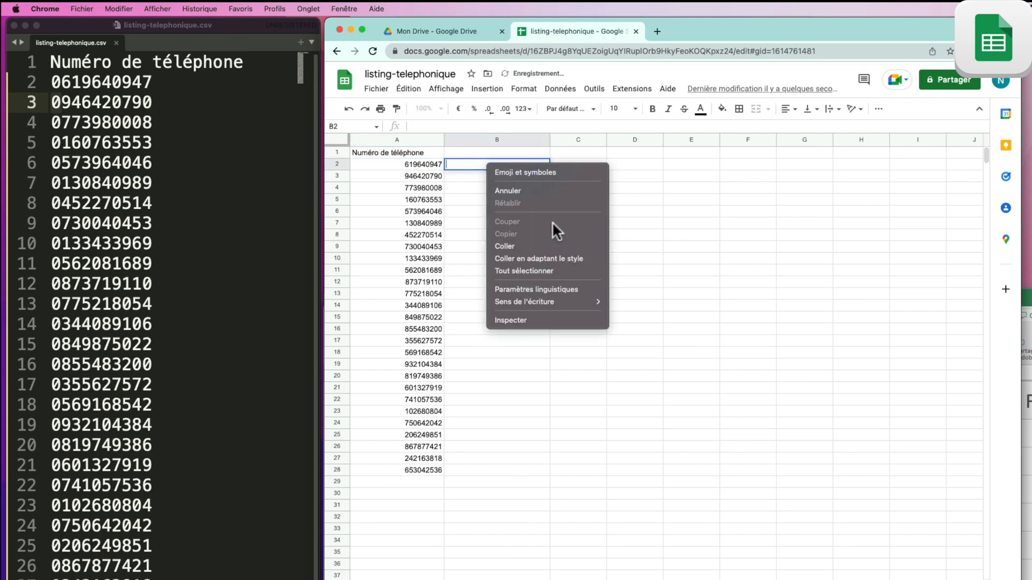
{"action": "left_click", "coordinate": [550, 243]}
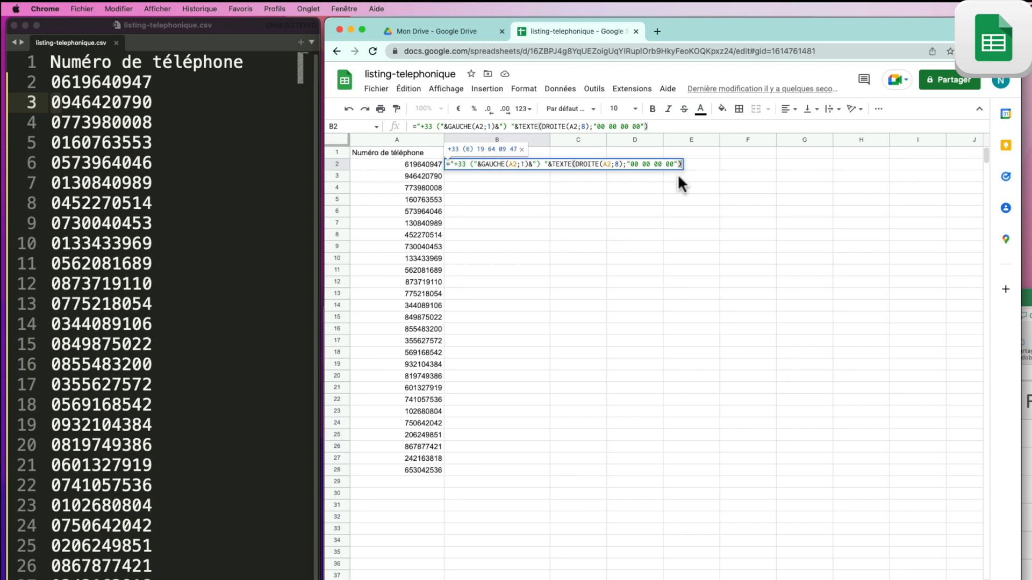
{"action": "key", "text": "Return"}
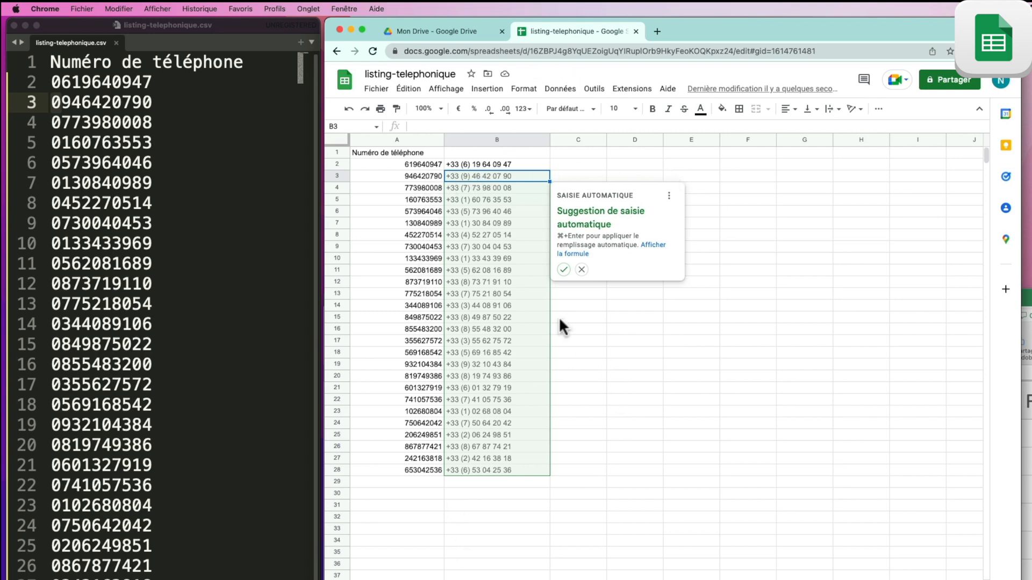
Step: Accept the autofill to fill the formula down B3:B28, then select the results to check them
{"action": "left_click", "coordinate": [564, 270]}
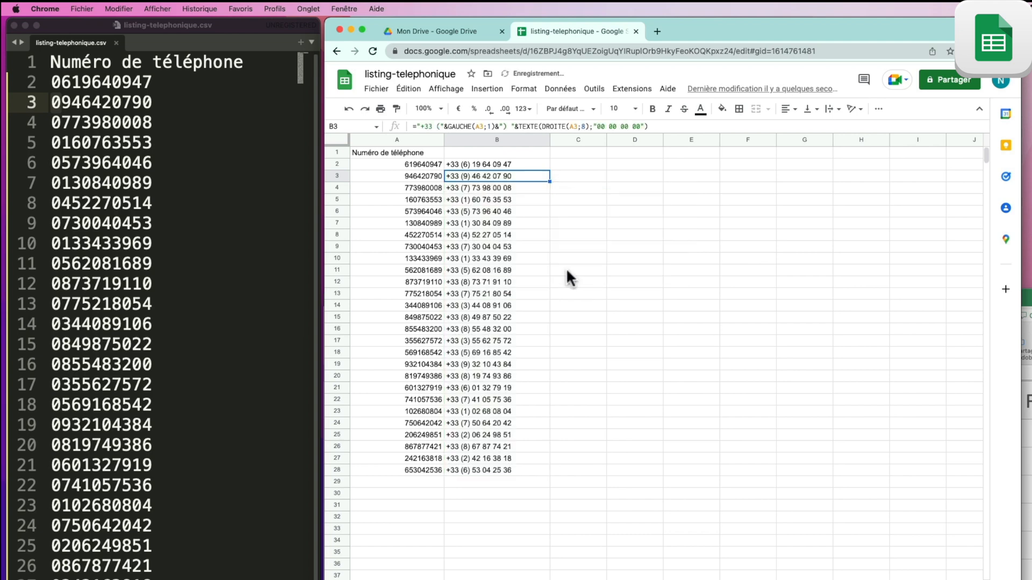
{"action": "left_click", "coordinate": [566, 268]}
{"action": "left_click_drag", "start_coordinate": [527, 164], "coordinate": [522, 472]}
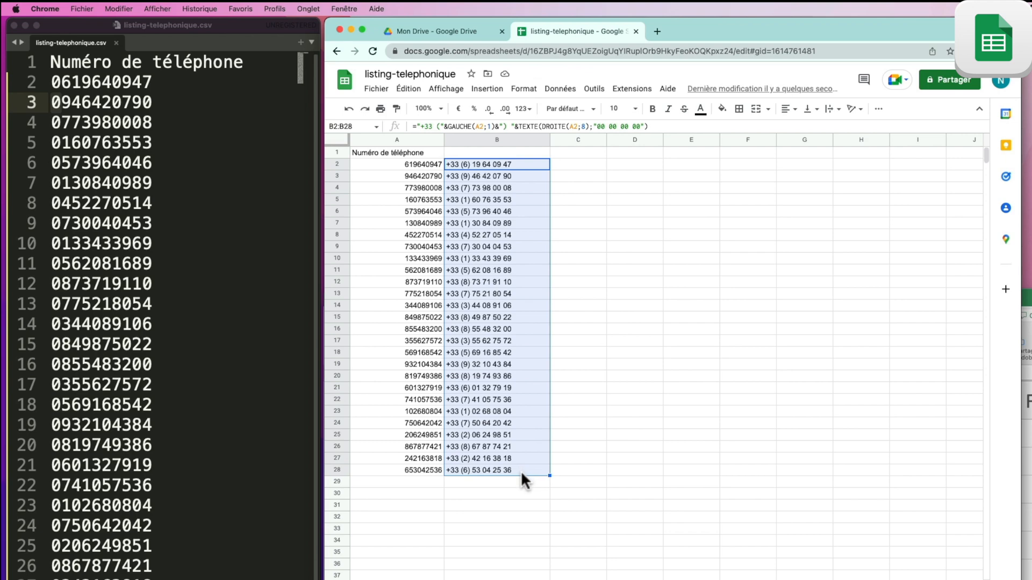
{"action": "left_click", "coordinate": [507, 508]}
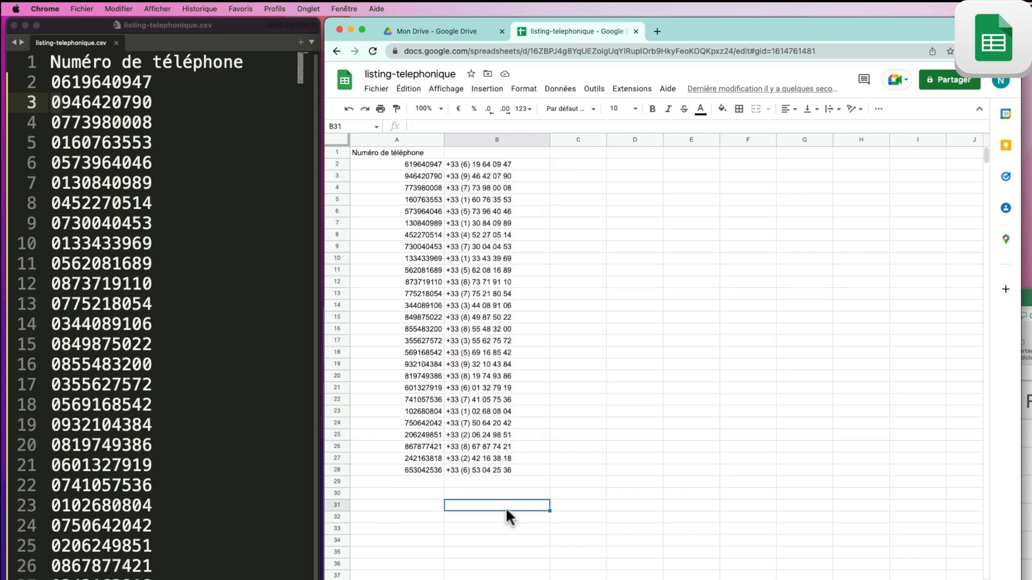